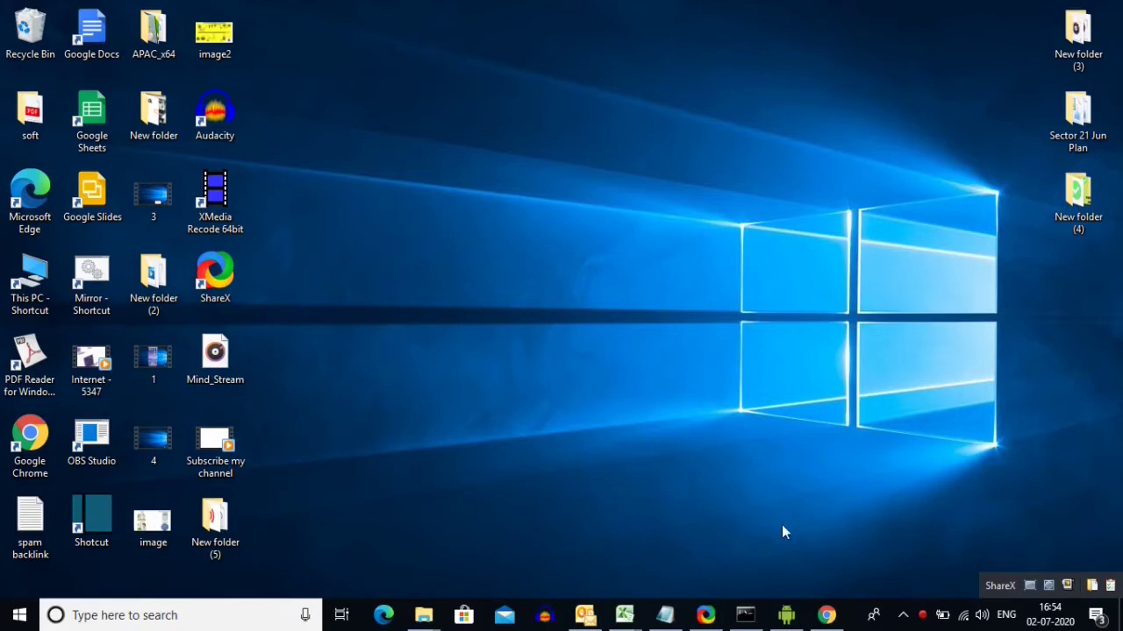
Step: Bring the open Chrome window forward and look over the options available for the new tab
mouse_move(826, 614)
left_click(779, 549)
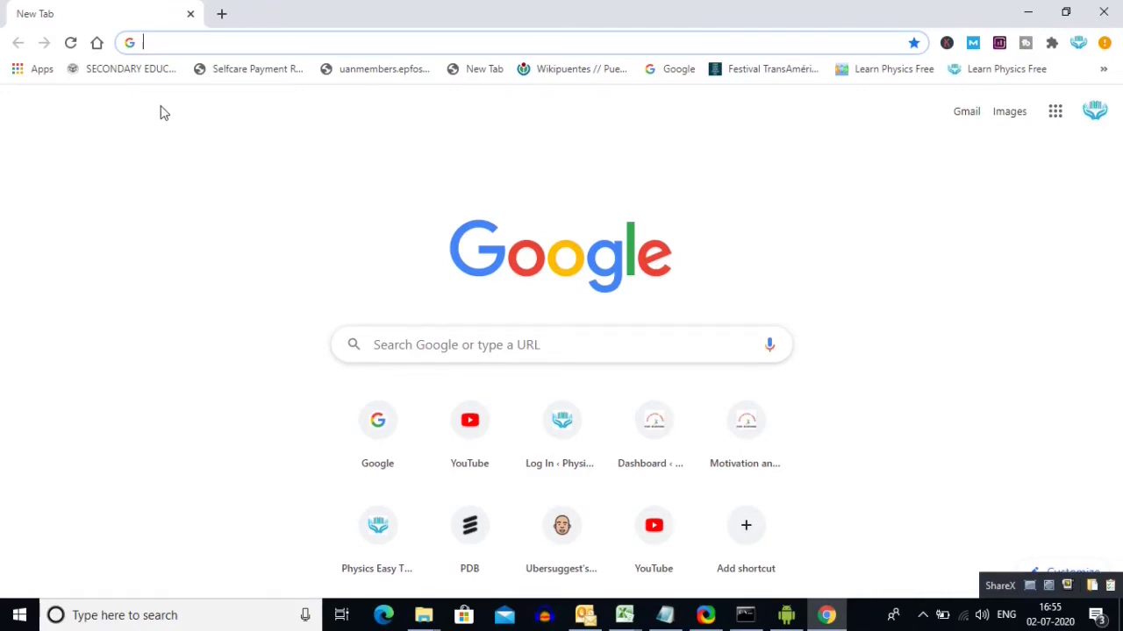
right_click(129, 18)
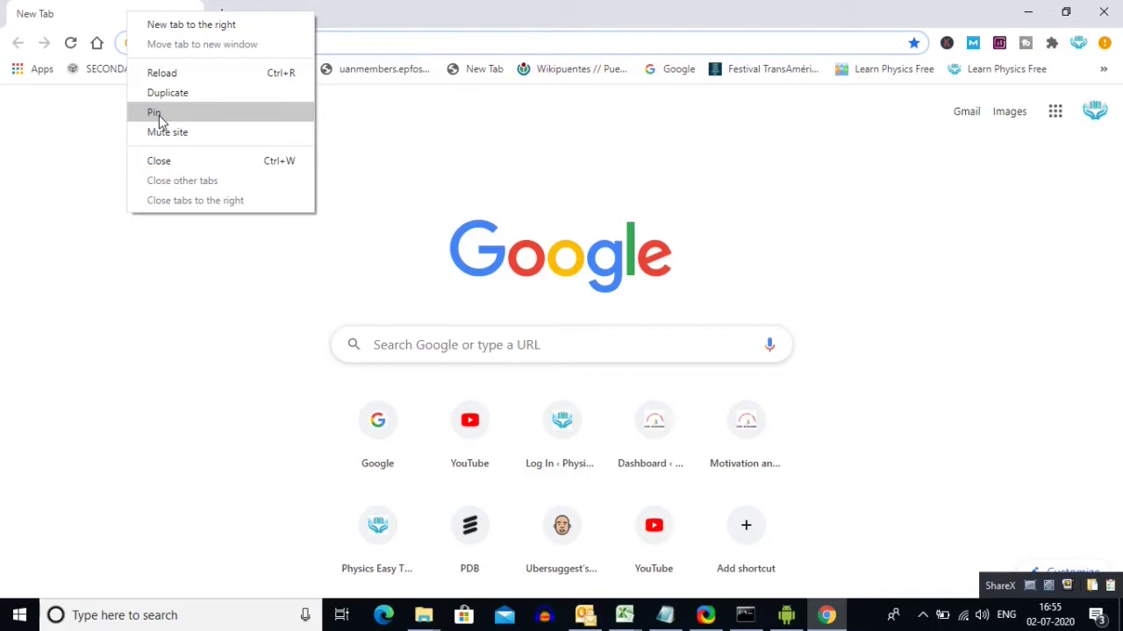
left_click(103, 188)
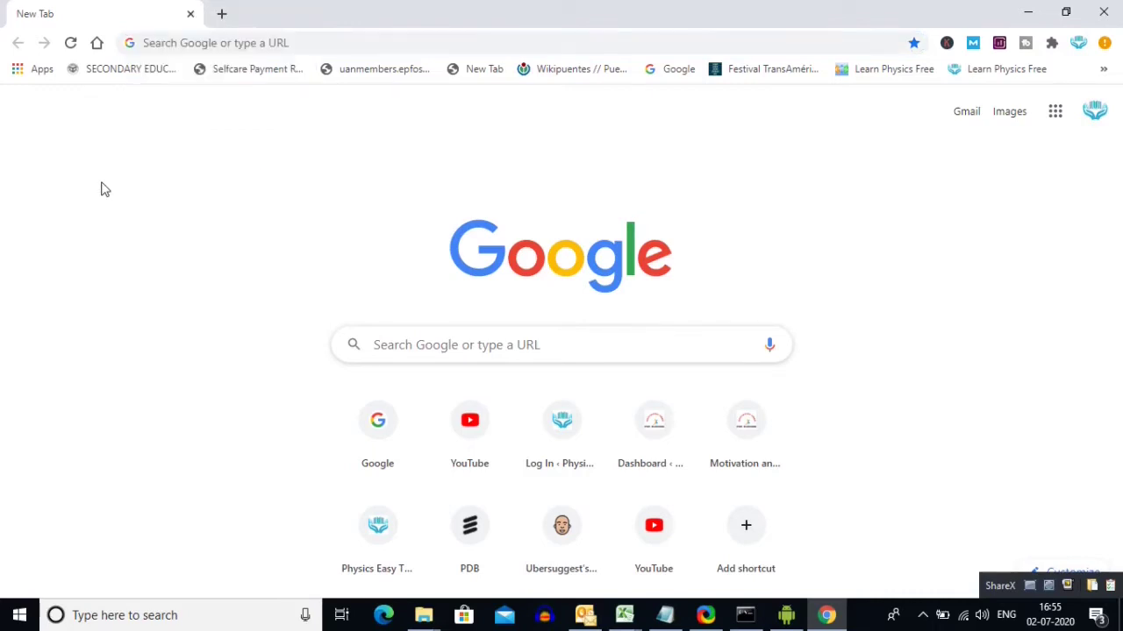
Step: Load youtube.com in the open tab and pin that tab
left_click(248, 39)
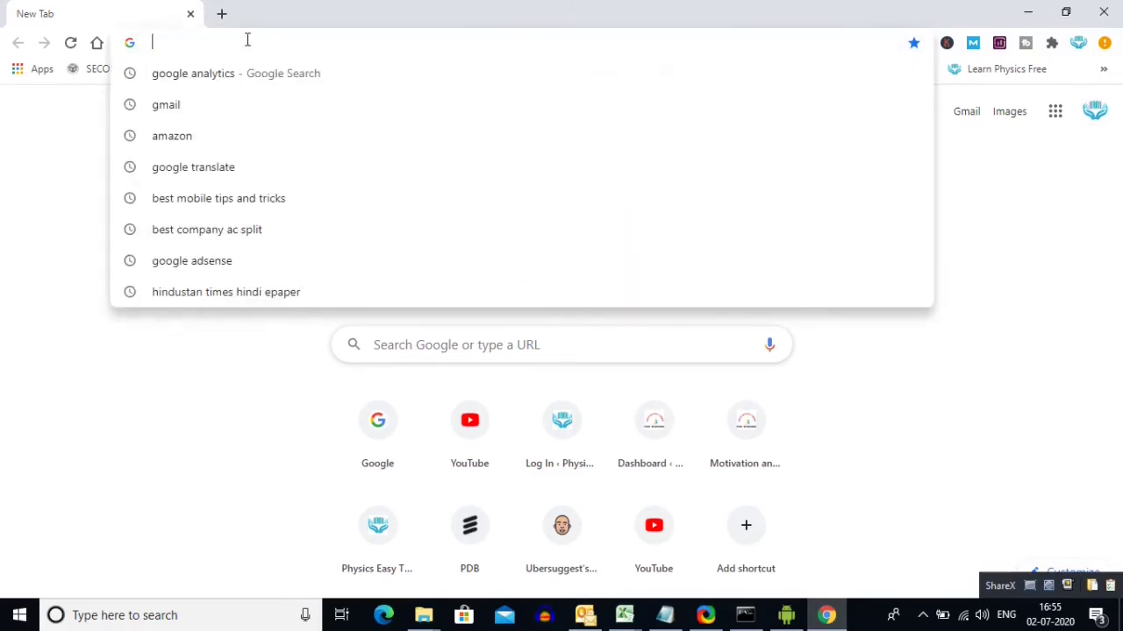
type("youtube.com")
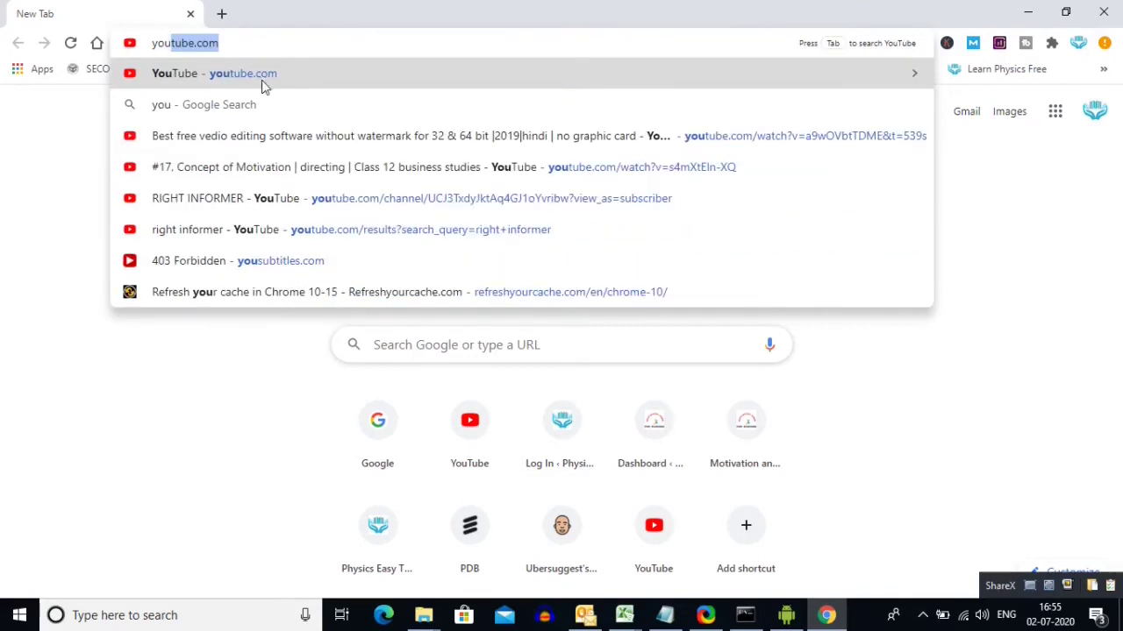
left_click(261, 76)
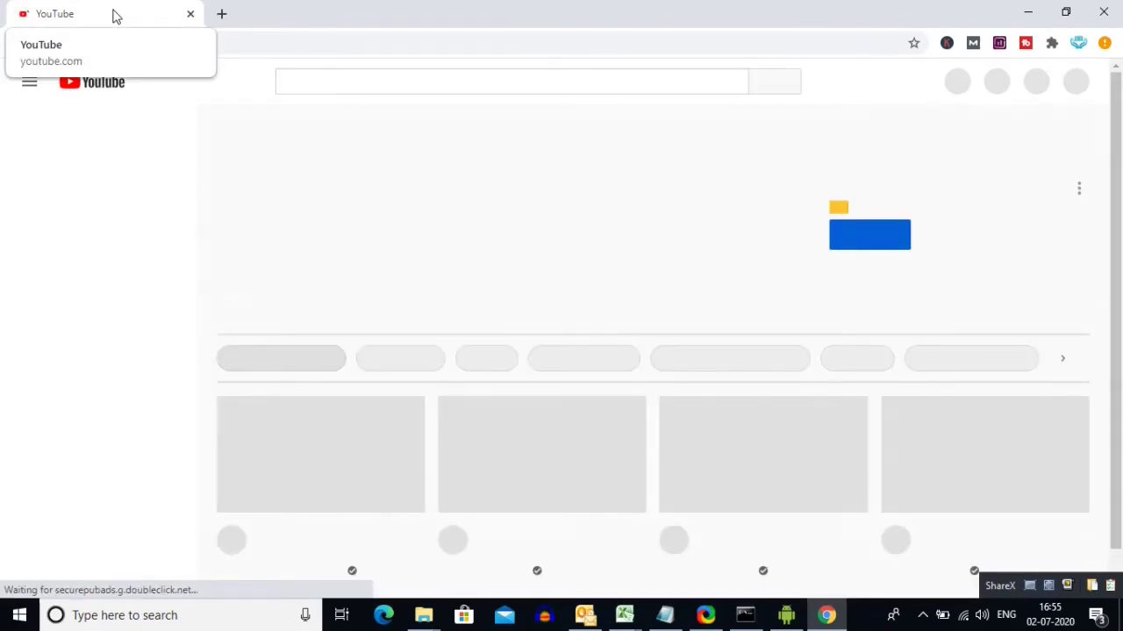
right_click(112, 14)
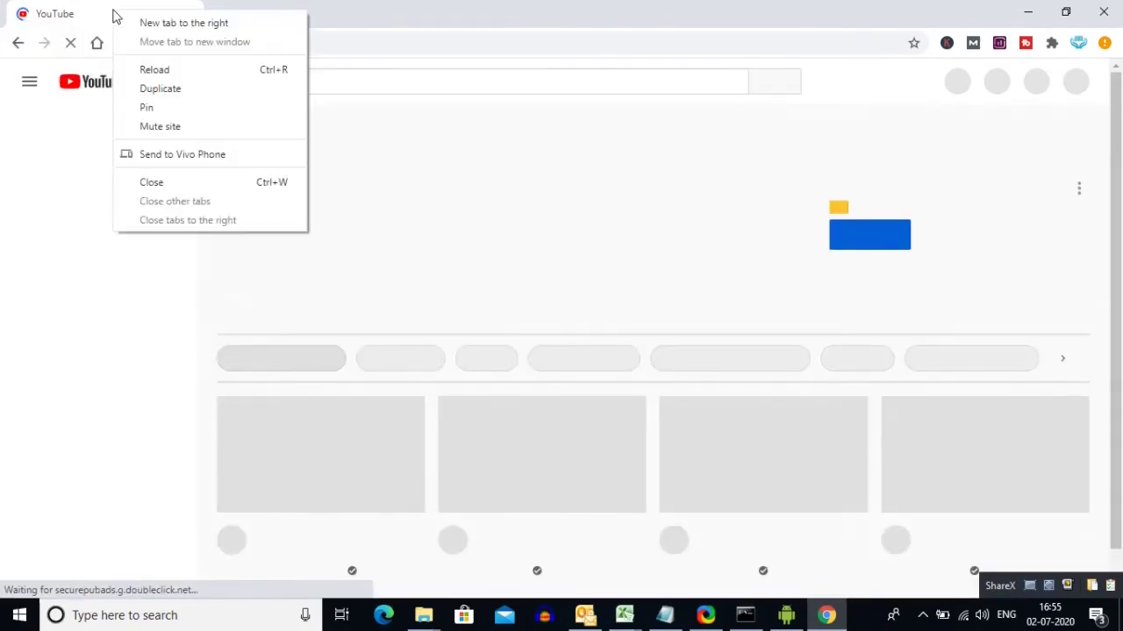
left_click(160, 107)
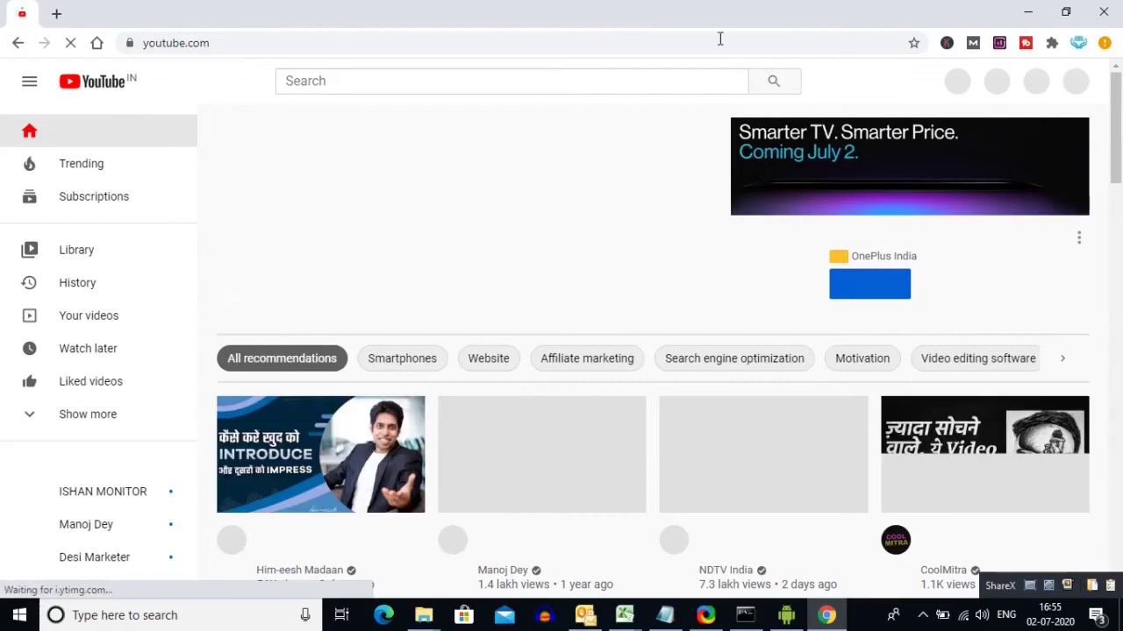
Step: Restart Chrome to check the pinned tab, and dismiss the disabled-extension notice and the default-browser prompt
left_click(1109, 11)
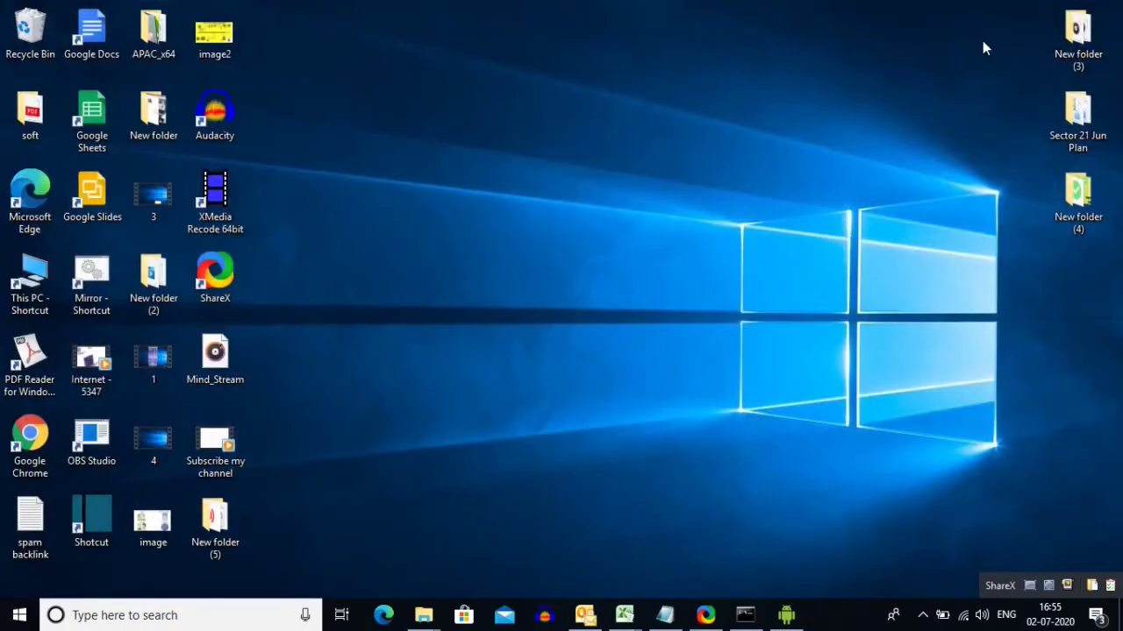
double_click(33, 425)
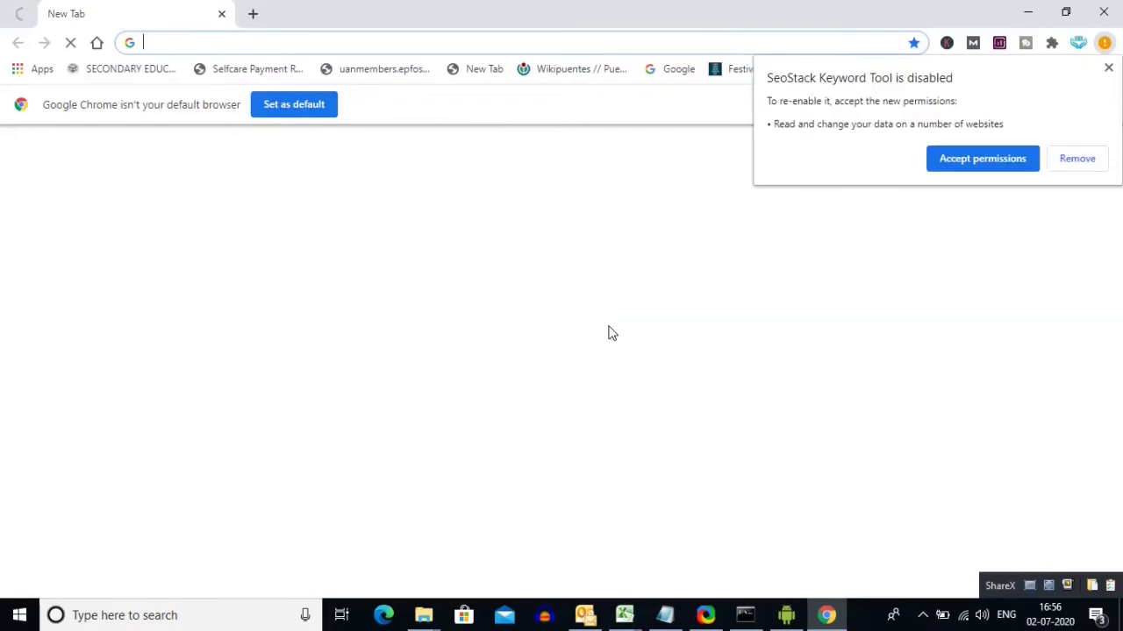
left_click(1108, 69)
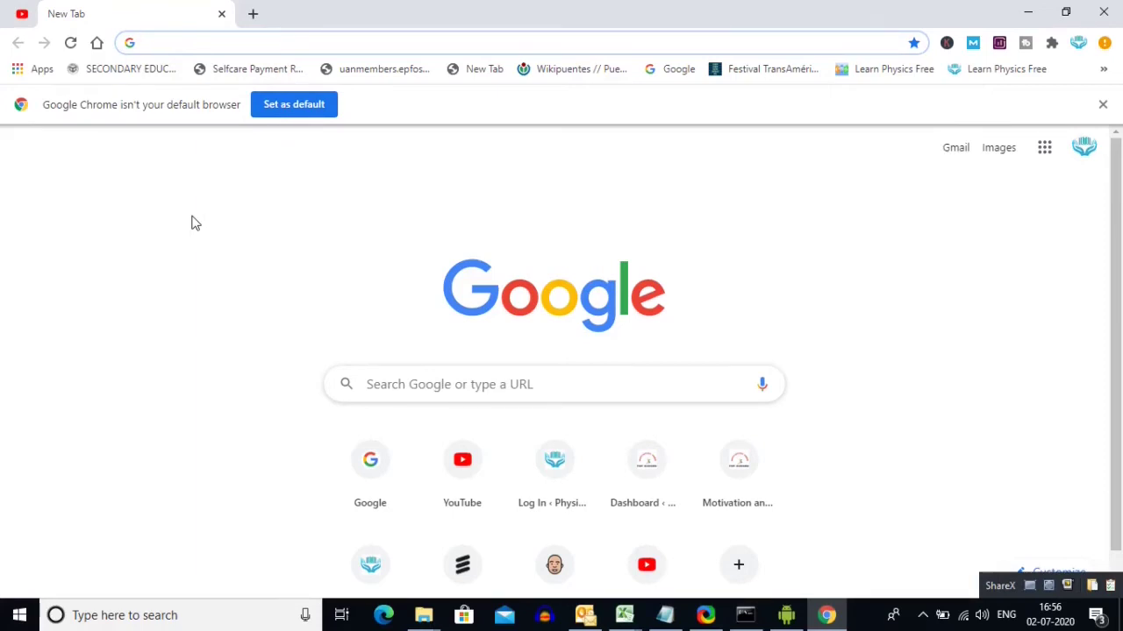
left_click(295, 109)
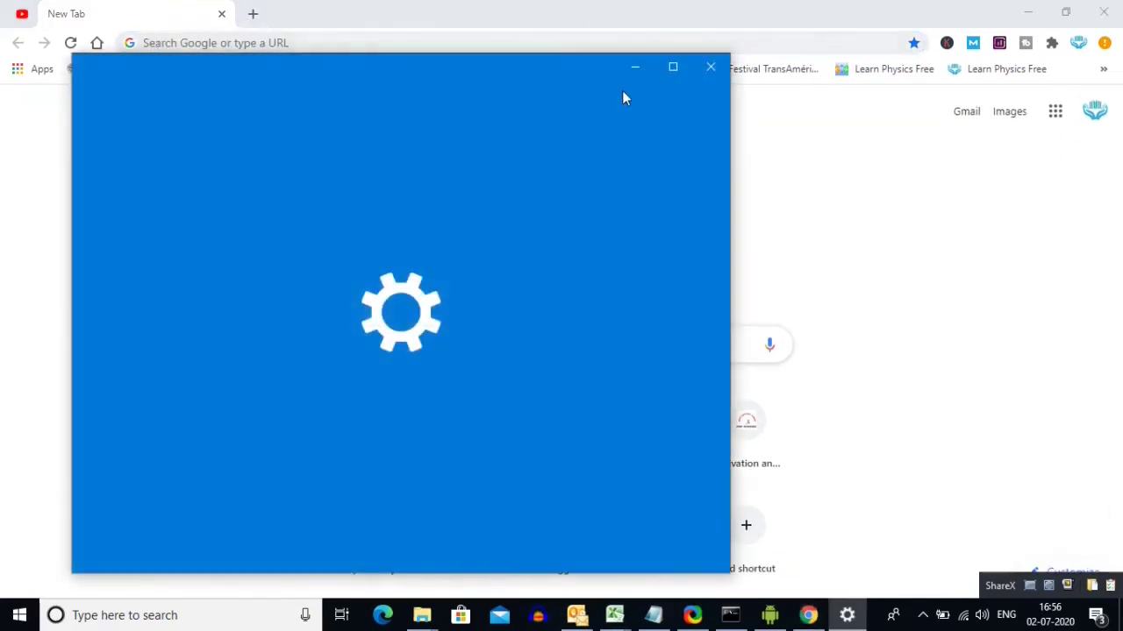
left_click(710, 68)
Step: Calculate 20*100/5 directly in the address bar without loading a results page
left_click(174, 47)
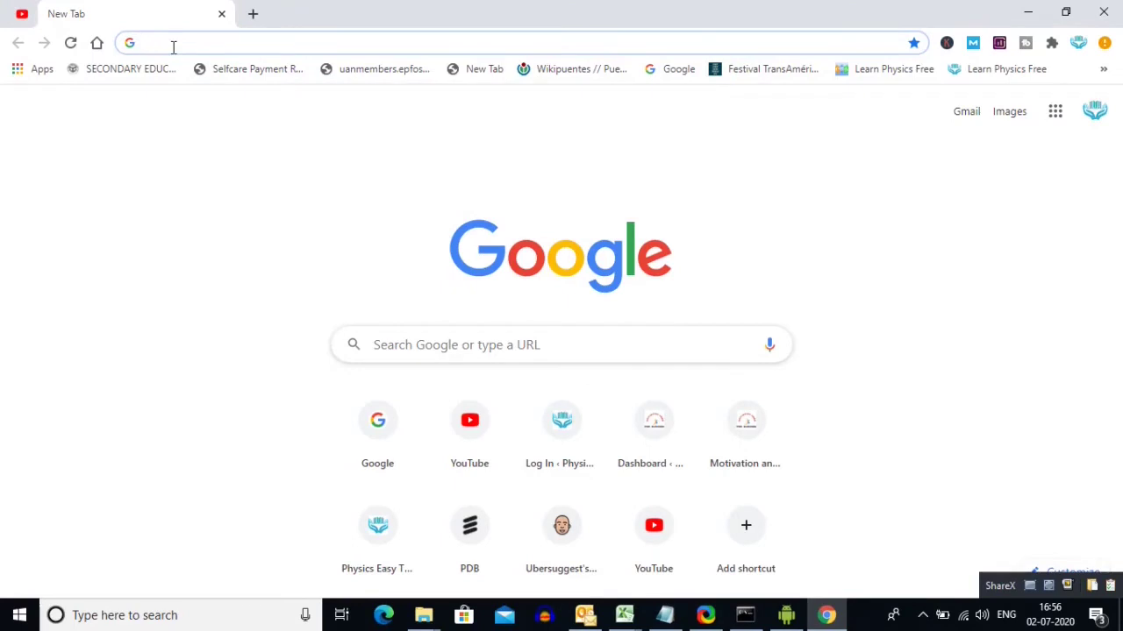
type("2")
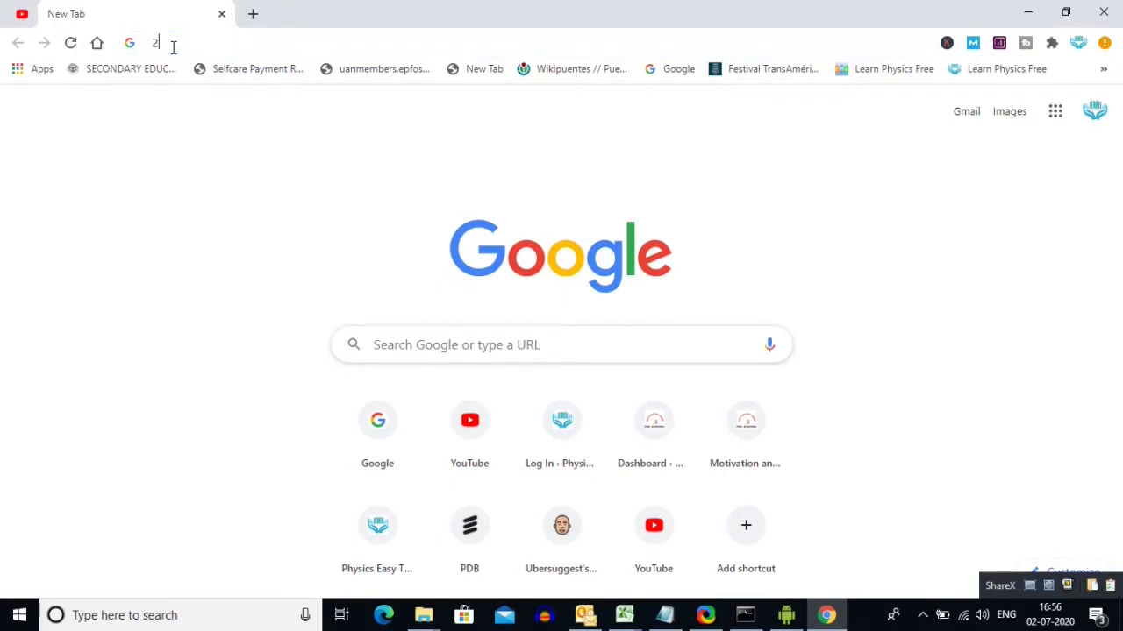
type("0")
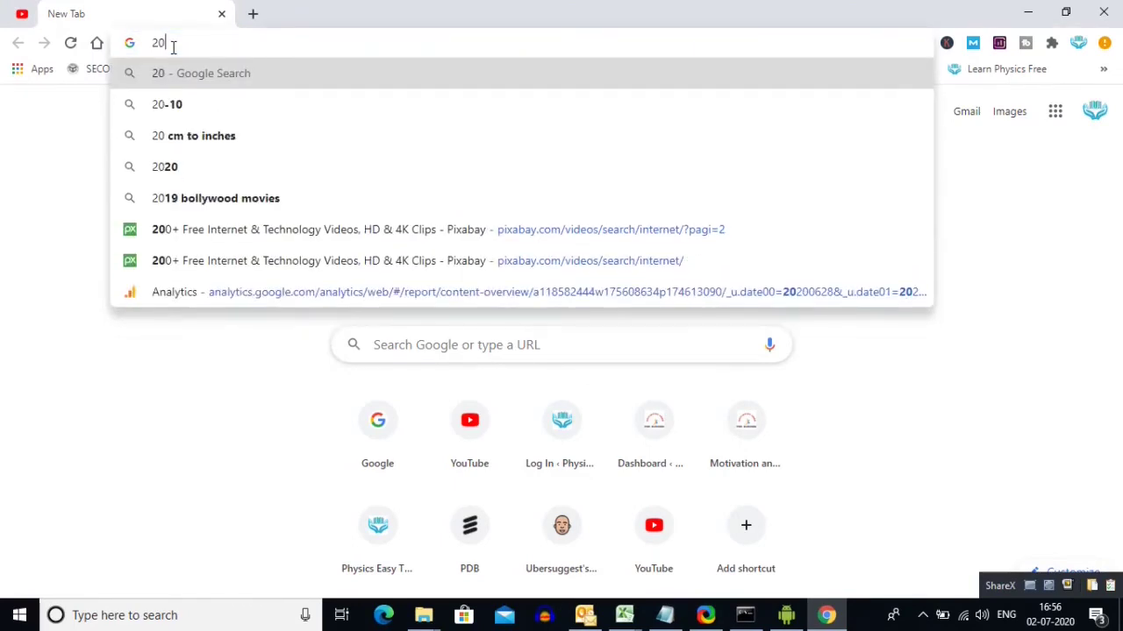
type("*1")
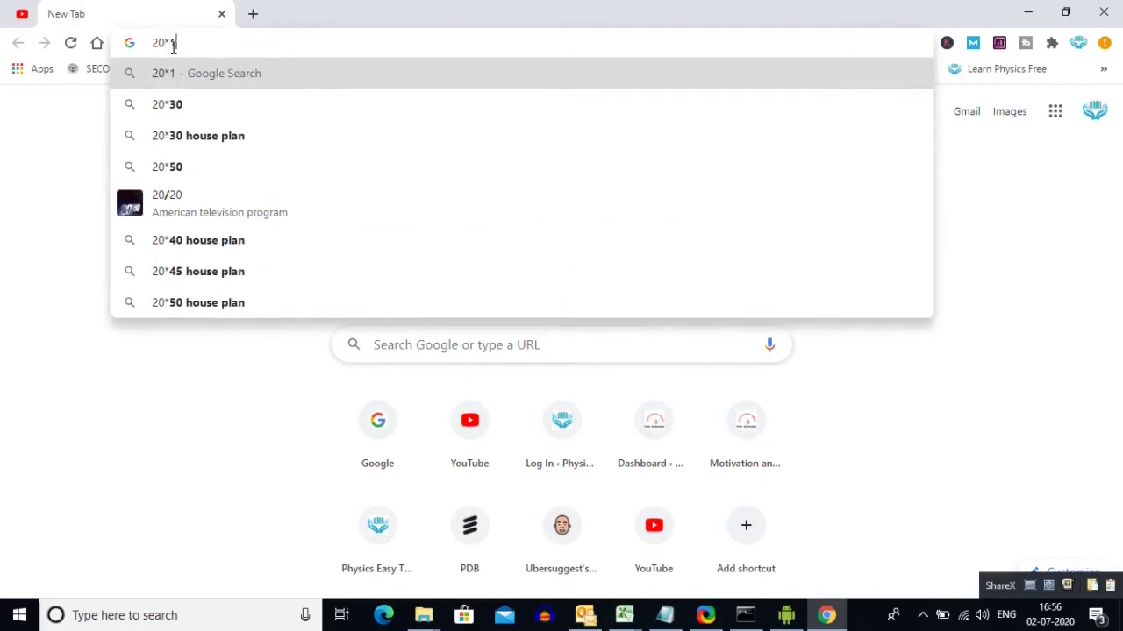
type("00/5")
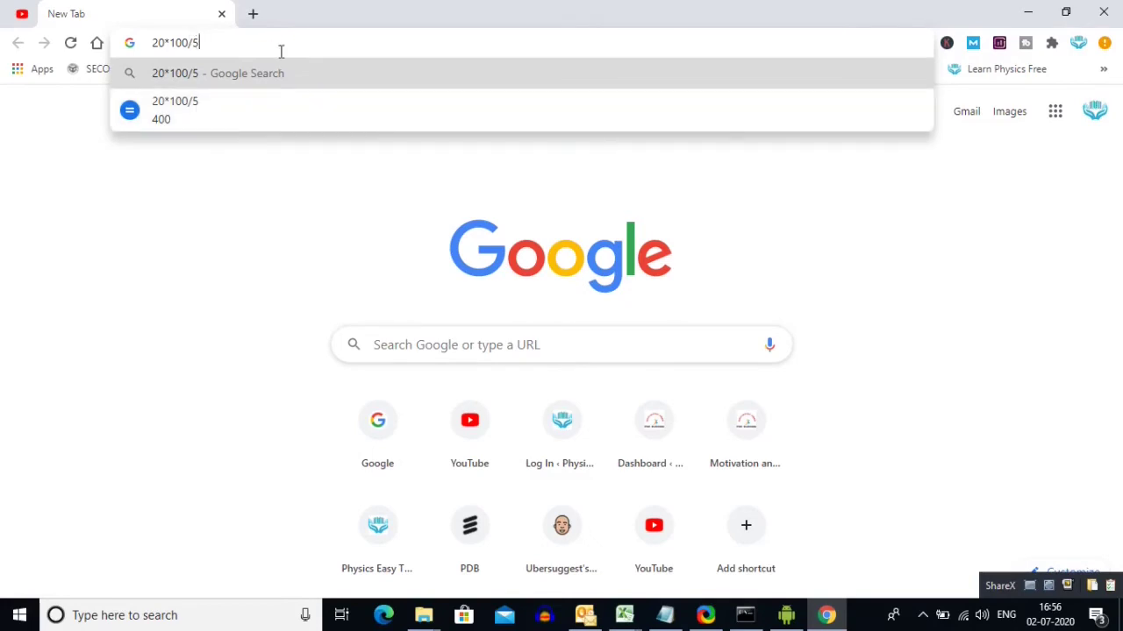
left_click(117, 274)
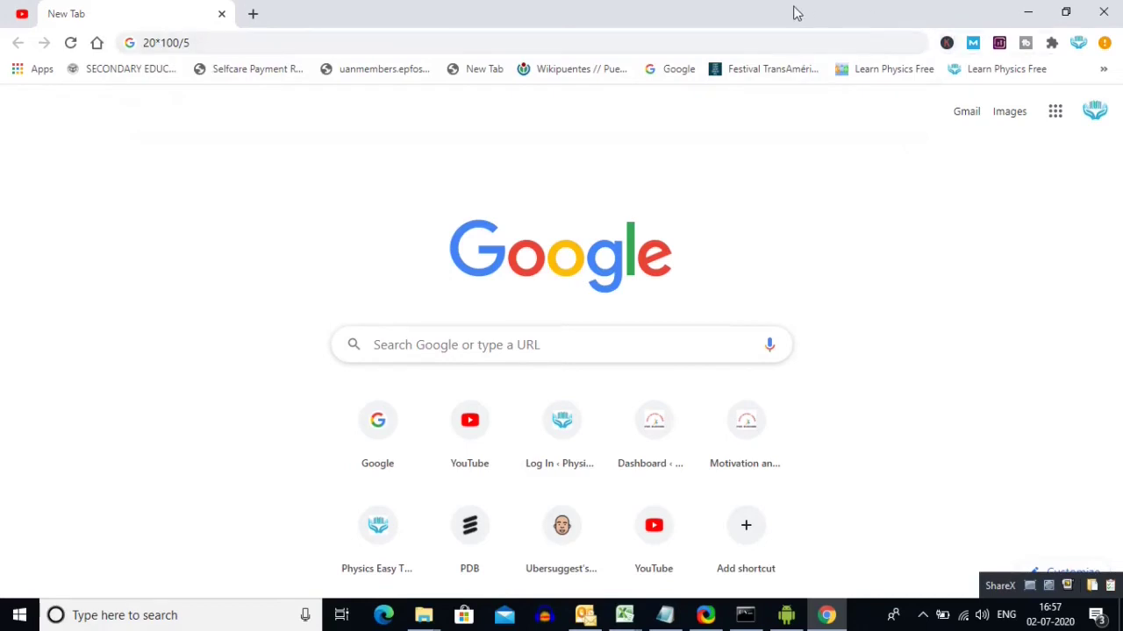
Step: Move the Chrome window down to uncover the desktop icons and check the contents of the soft folder
left_click_drag(794, 12, 768, 249)
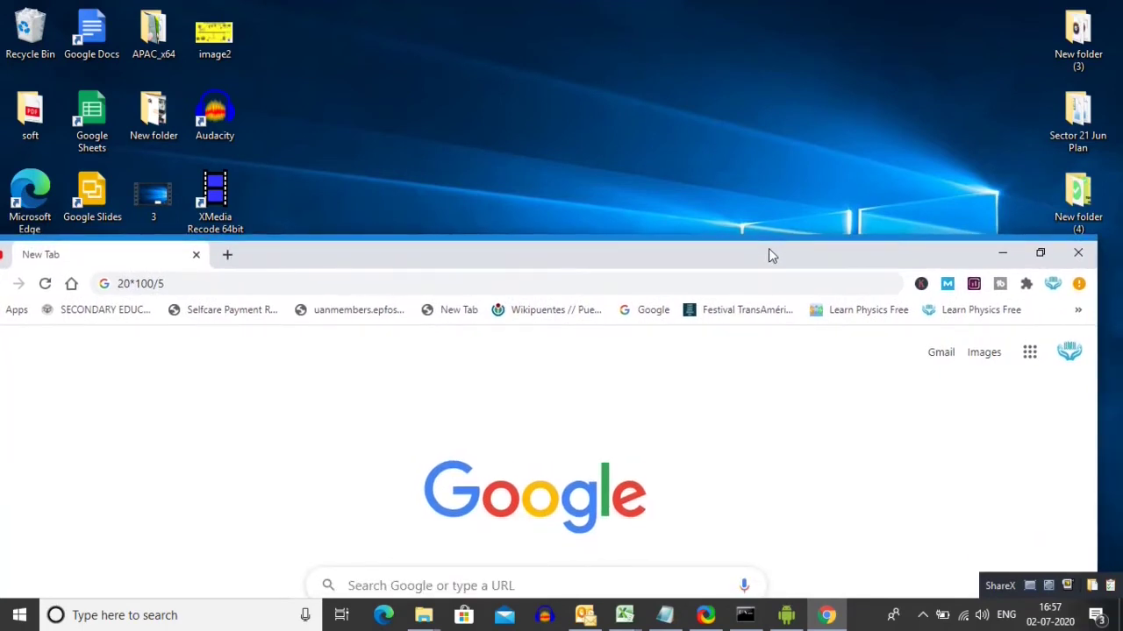
double_click(31, 121)
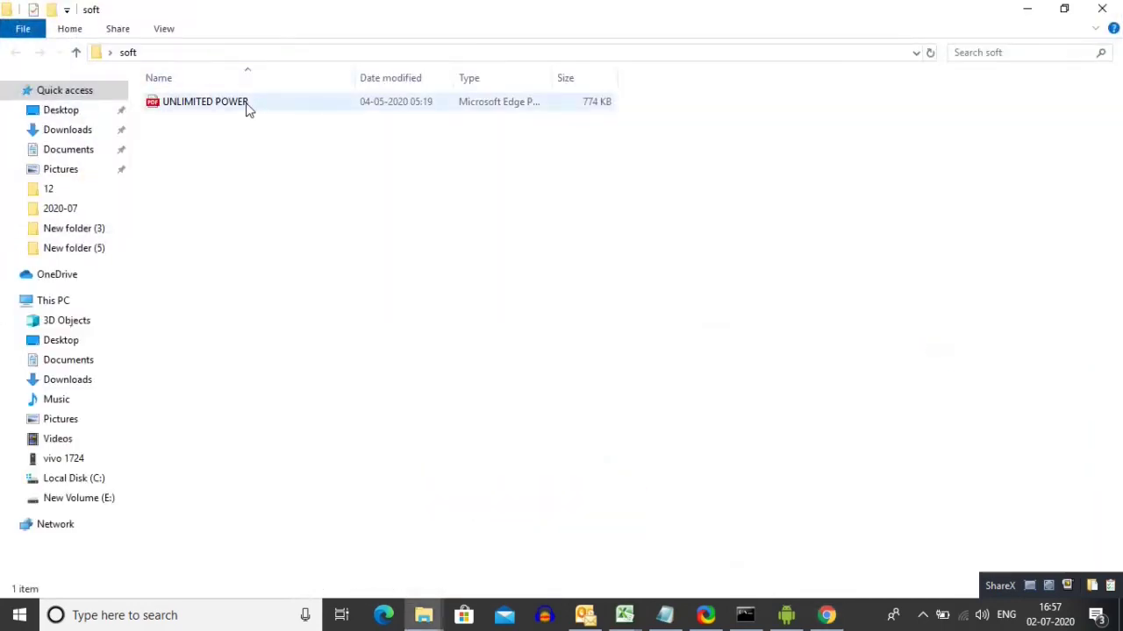
left_click(1102, 7)
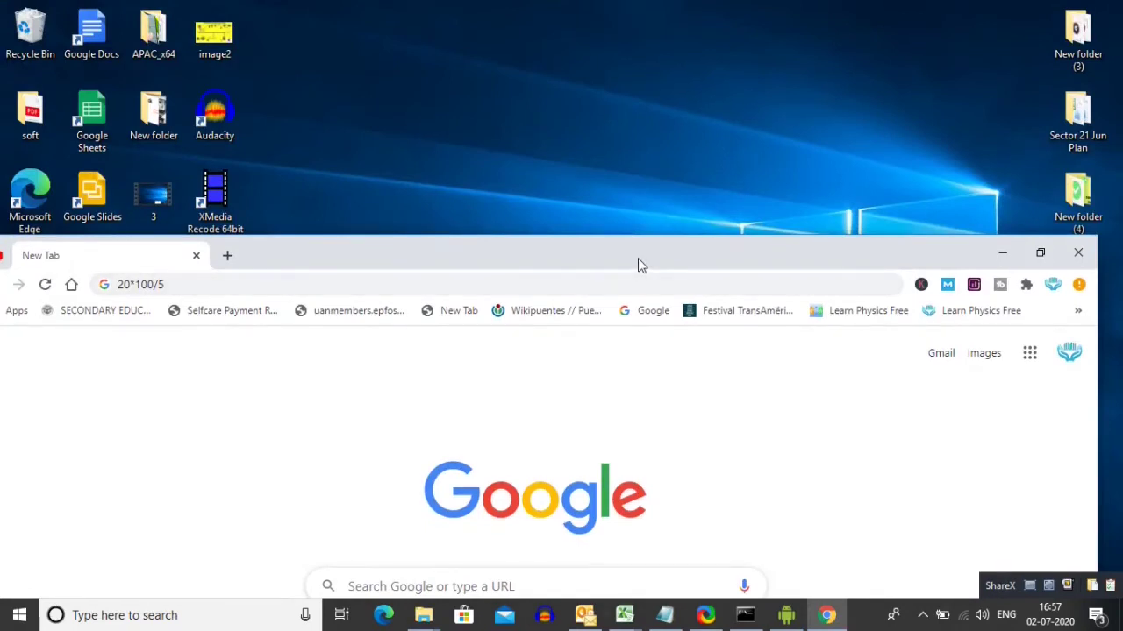
Step: Uncover the lower desktop icons and open the desktop text file spam backlink.txt in the current browser tab
left_click_drag(638, 258, 861, 65)
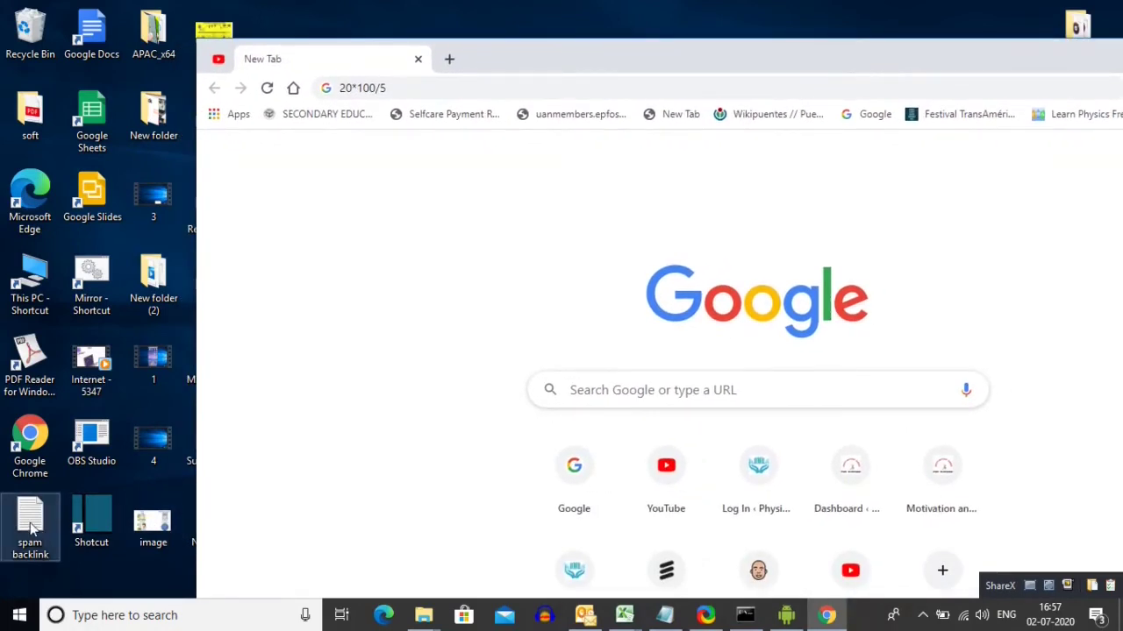
left_click_drag(29, 526, 374, 90)
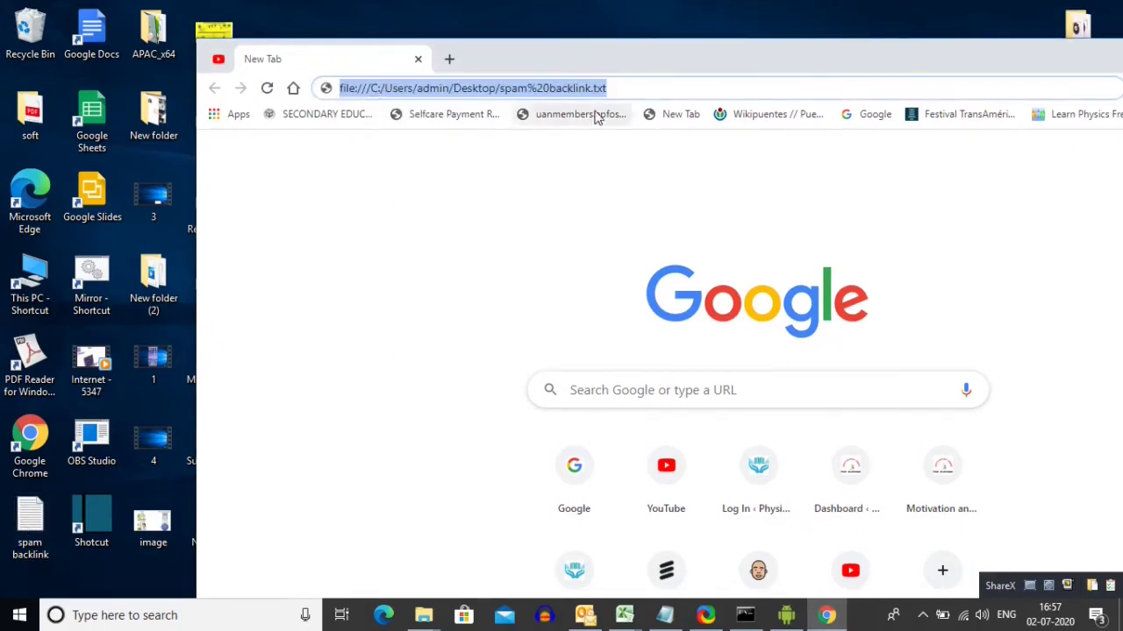
key("Return")
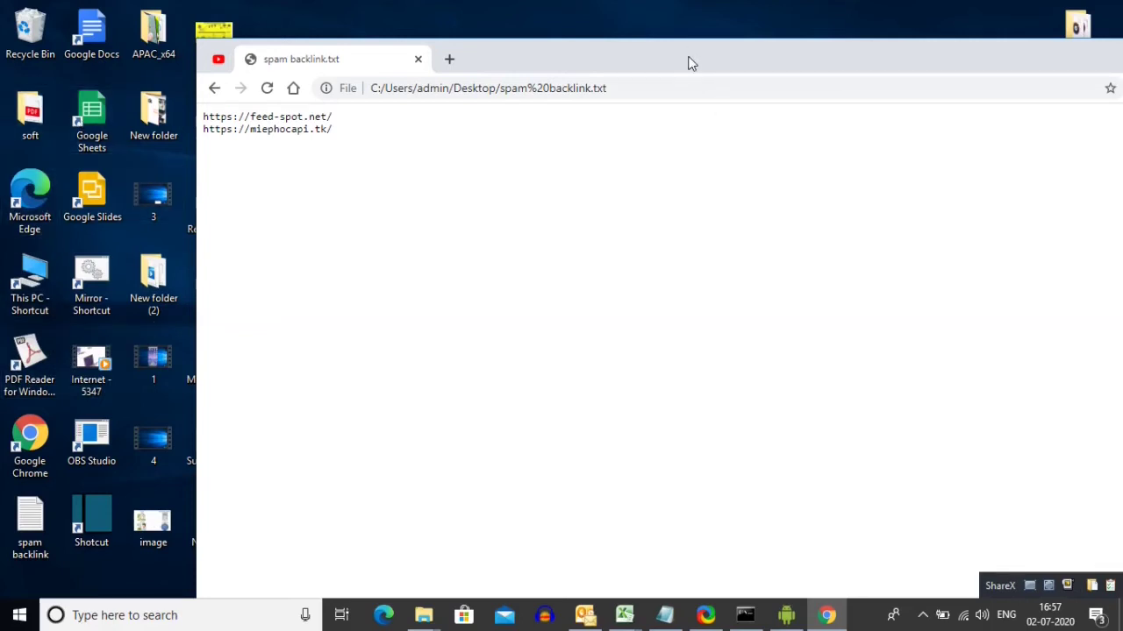
Step: Uncover the desktop picture image2.JPG and open it in the same browser tab
left_click_drag(689, 63, 621, 179)
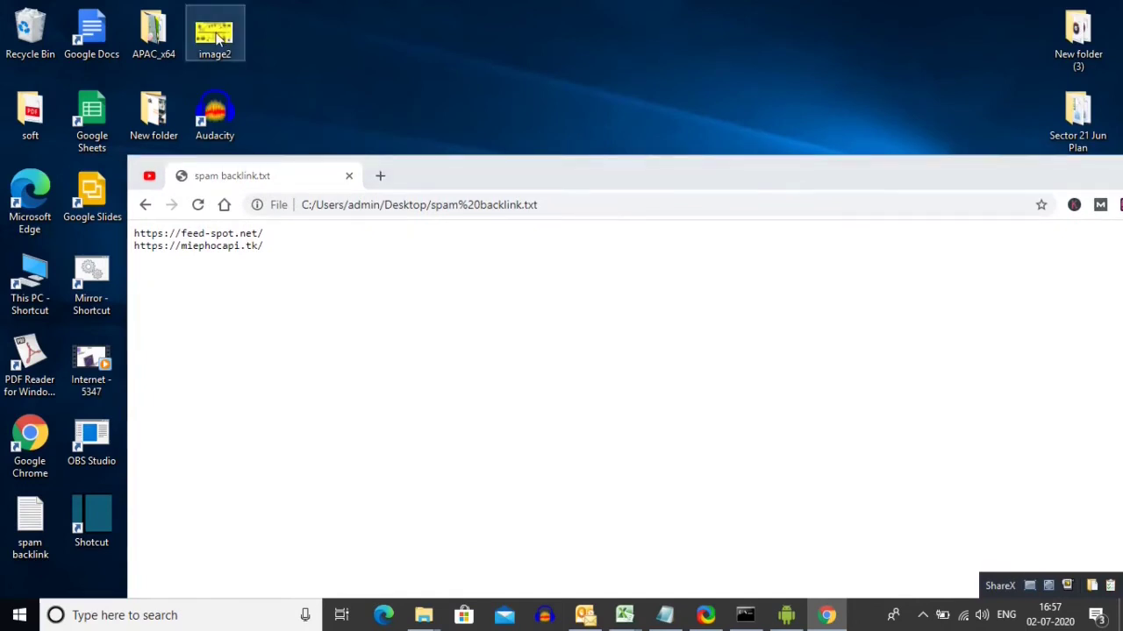
left_click_drag(218, 40, 428, 203)
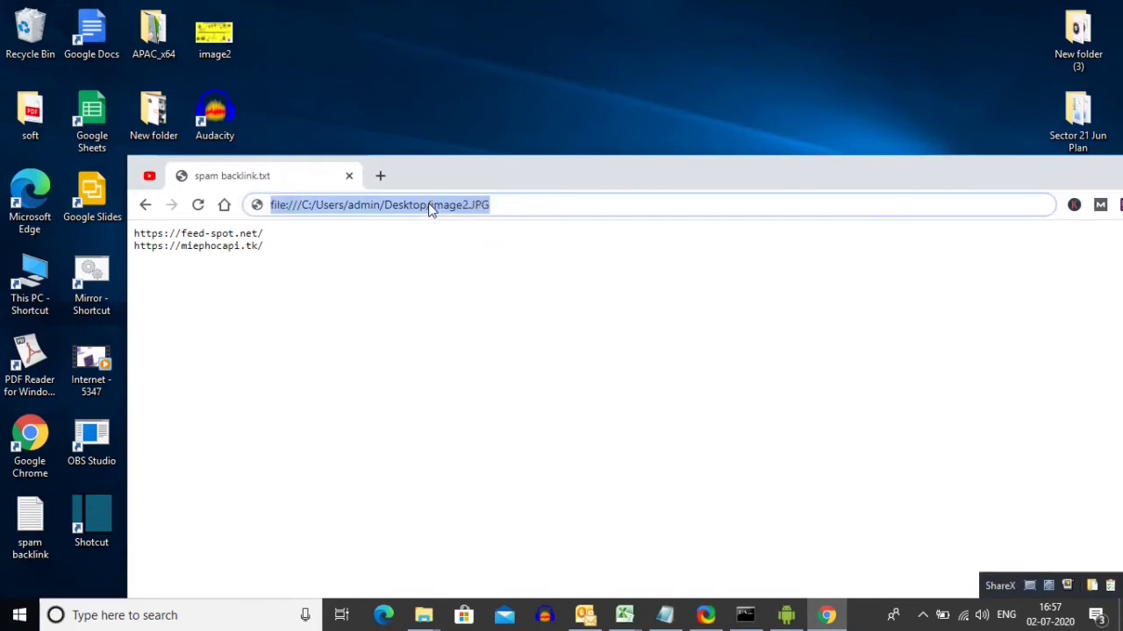
key("Return")
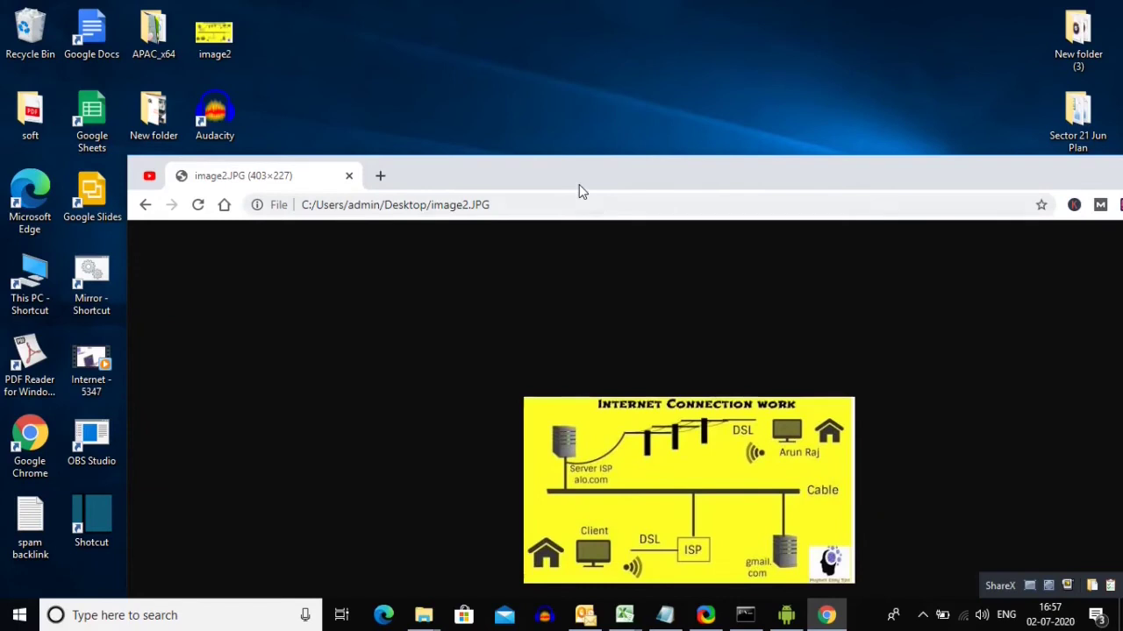
Step: Shift the browser window clear of the desktop audio file Mind_Stream.mp3 and play it in the current tab
left_click_drag(576, 177, 717, 12)
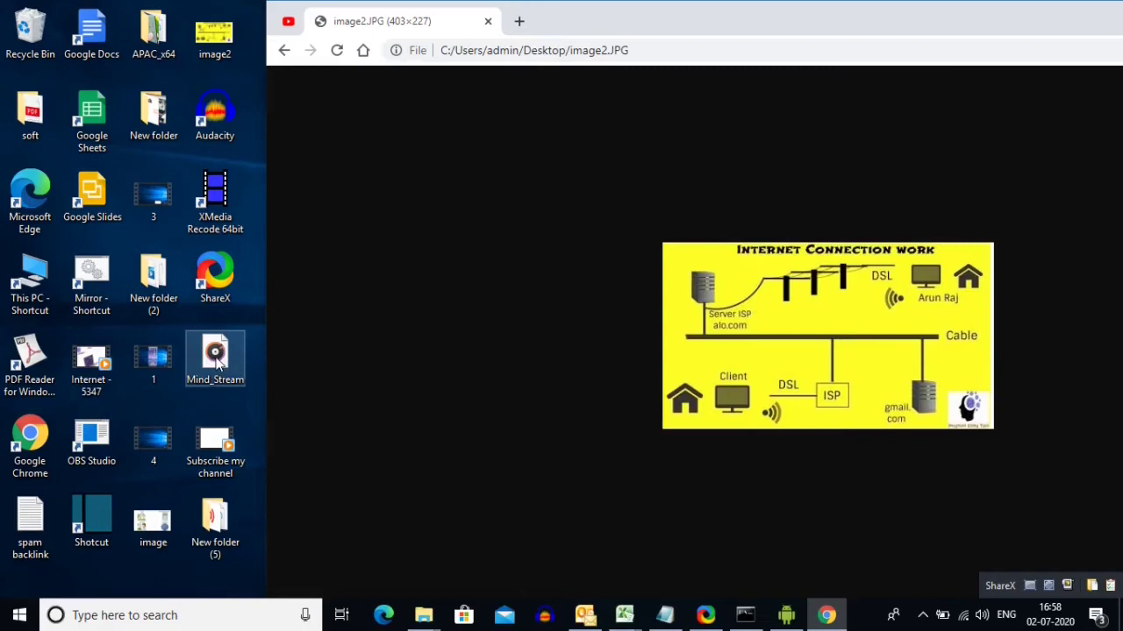
left_click_drag(217, 364, 513, 54)
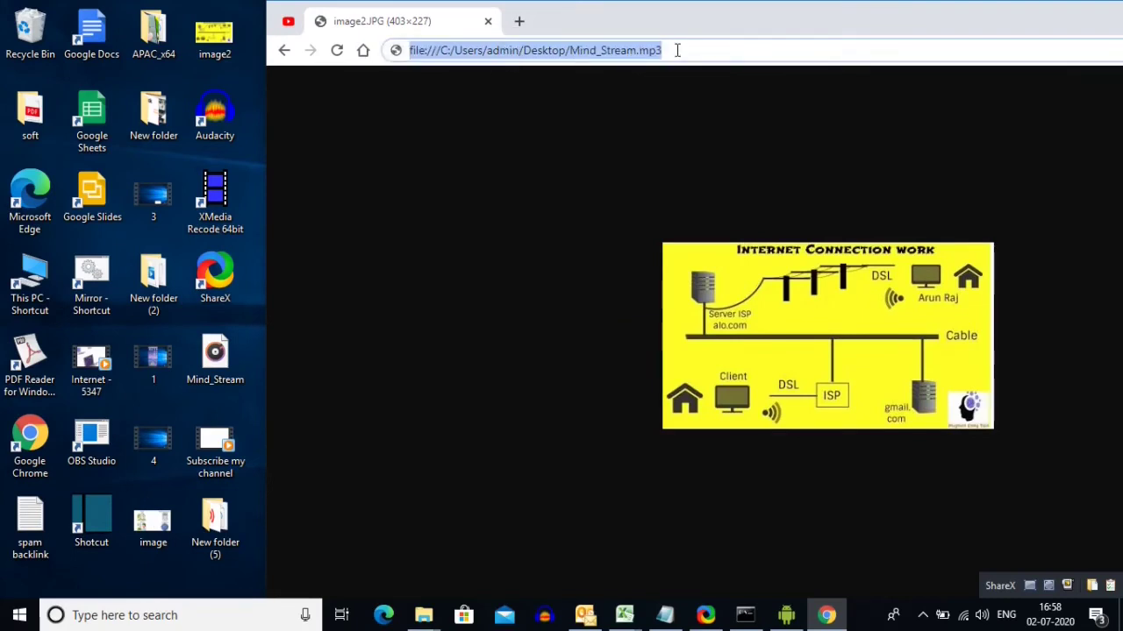
key("Return")
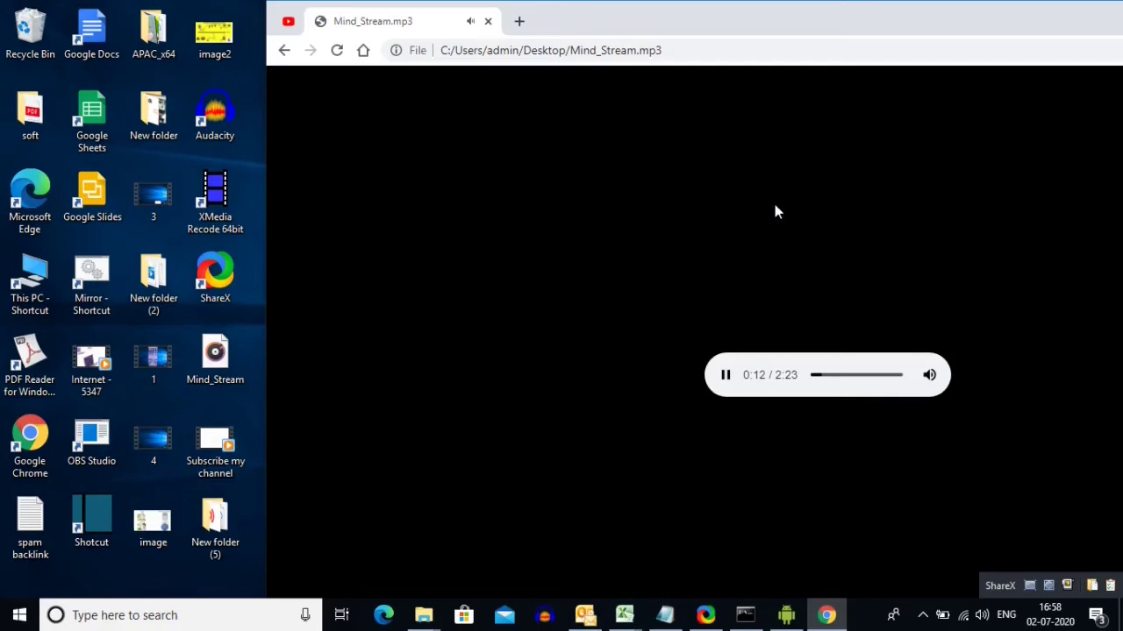
Step: Restart Chrome, refreshing the desktop before opening it again
left_click_drag(853, 11, 584, 35)
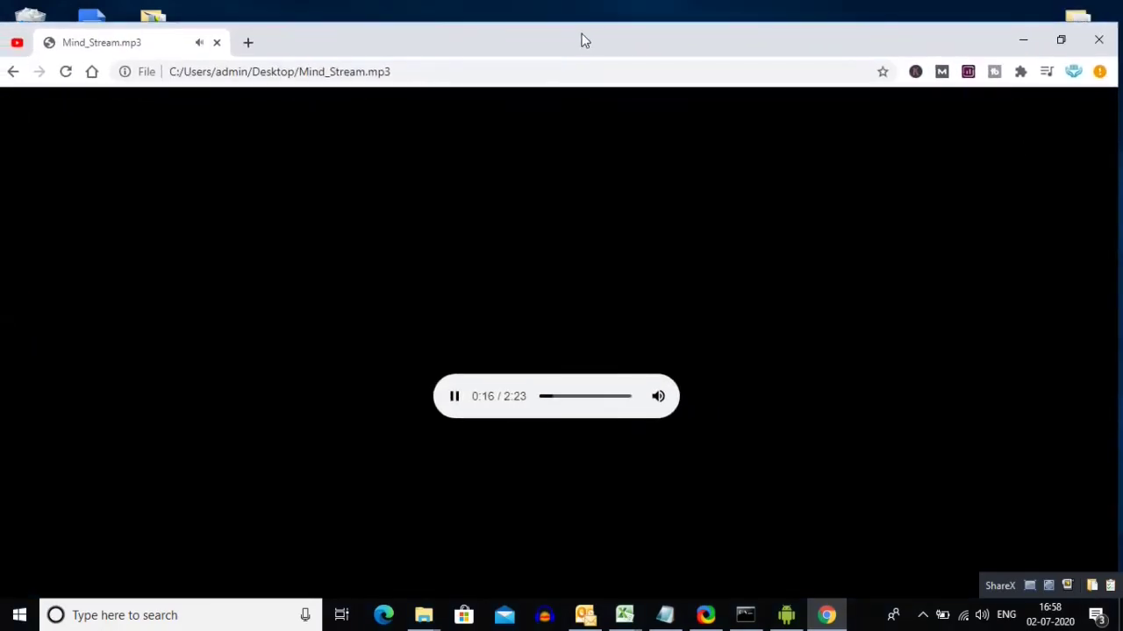
left_click(1098, 39)
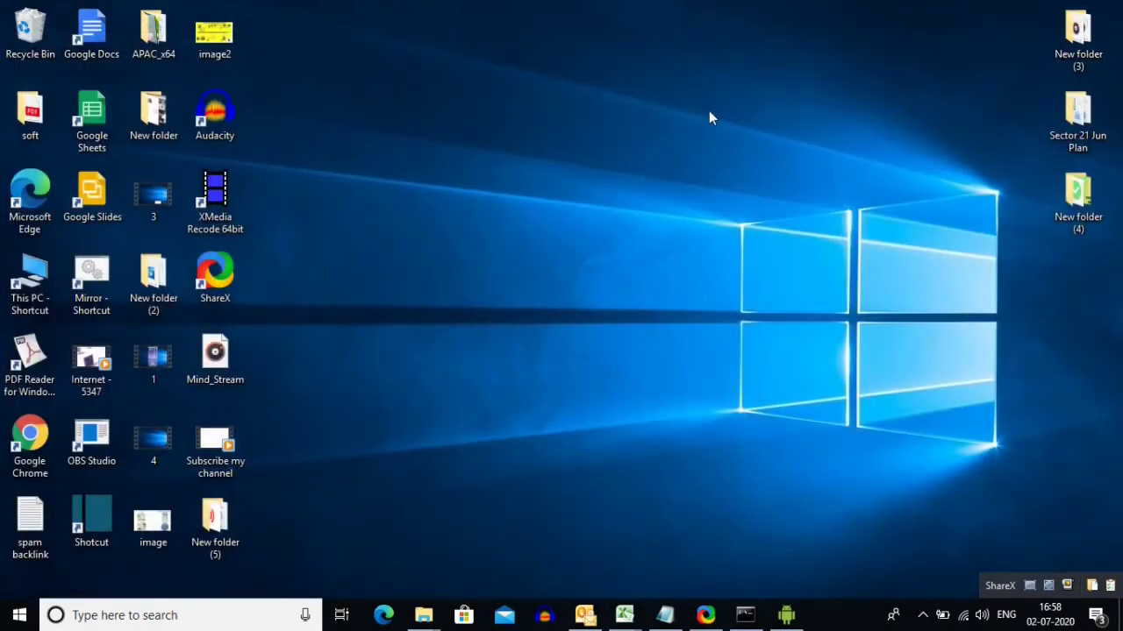
right_click(557, 75)
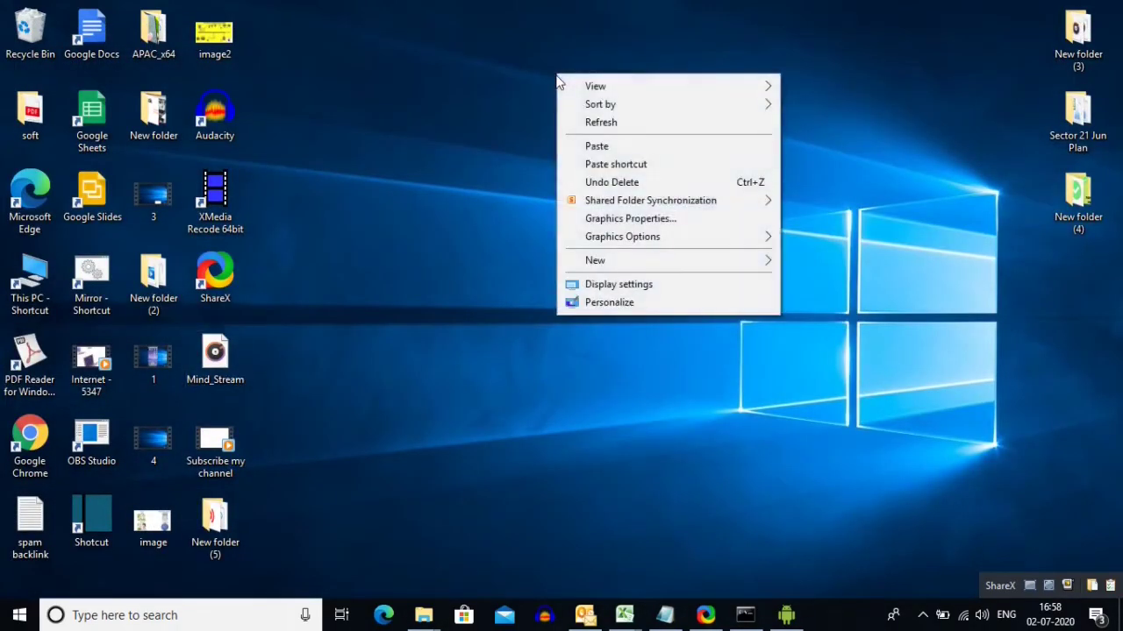
left_click(608, 124)
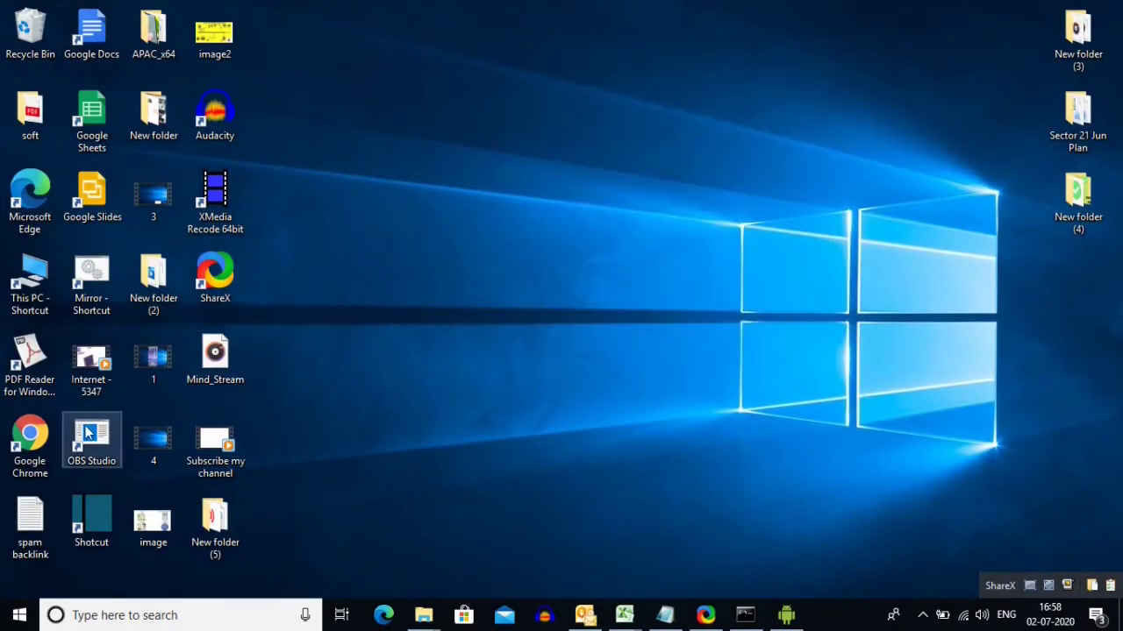
double_click(29, 433)
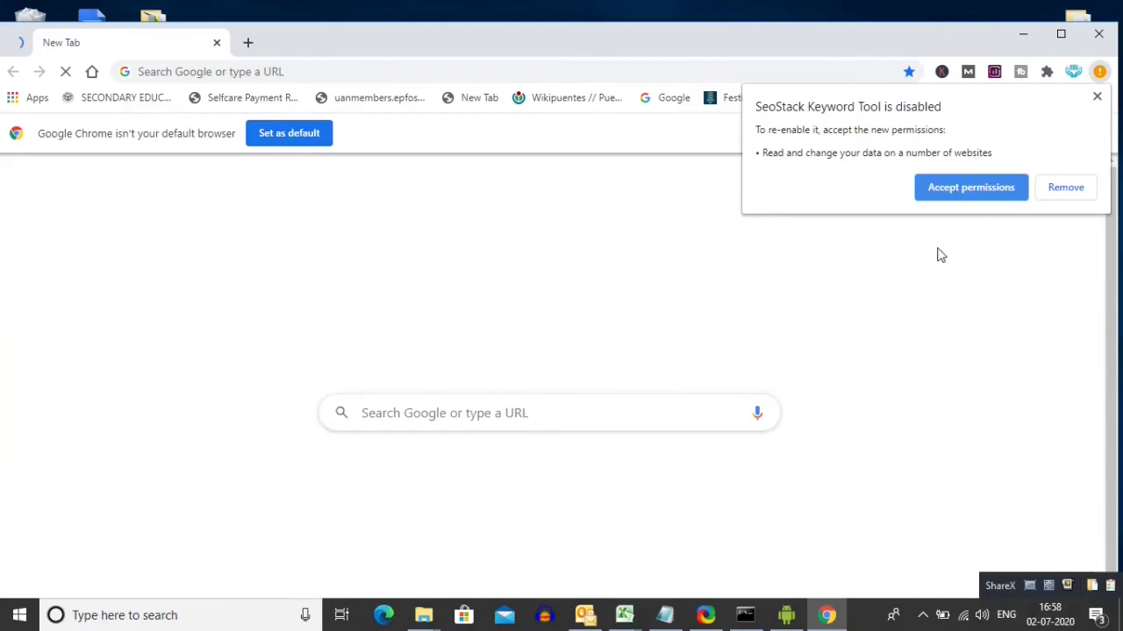
Step: Dismiss the notice about the disabled SeoStack Keyword Tool extension, and unpin and close the YouTube tab
left_click(1096, 96)
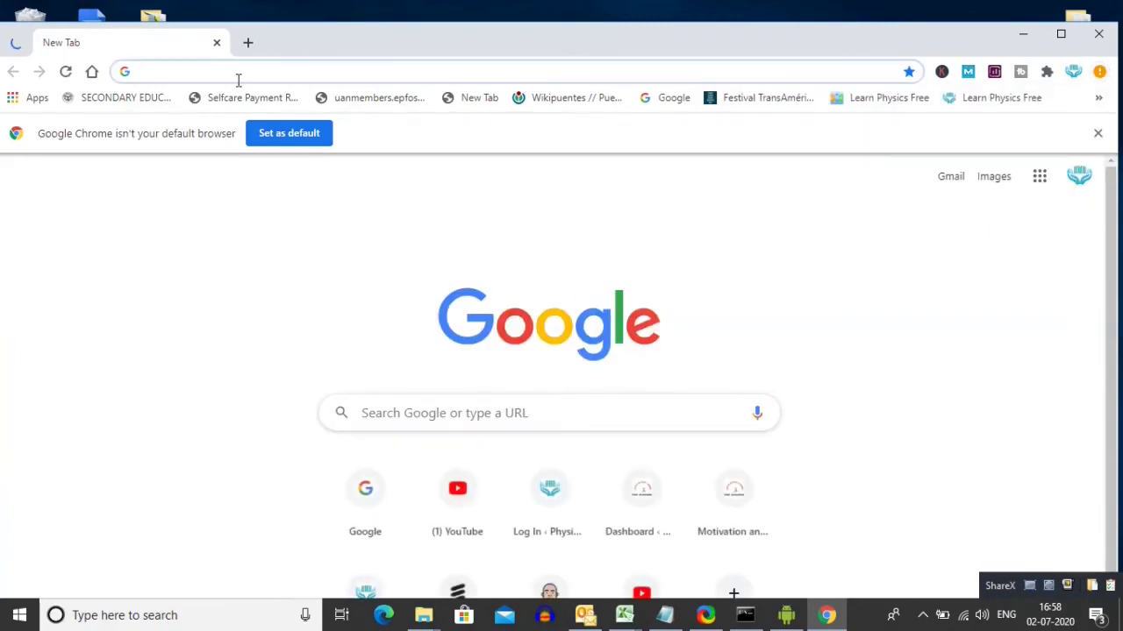
right_click(15, 46)
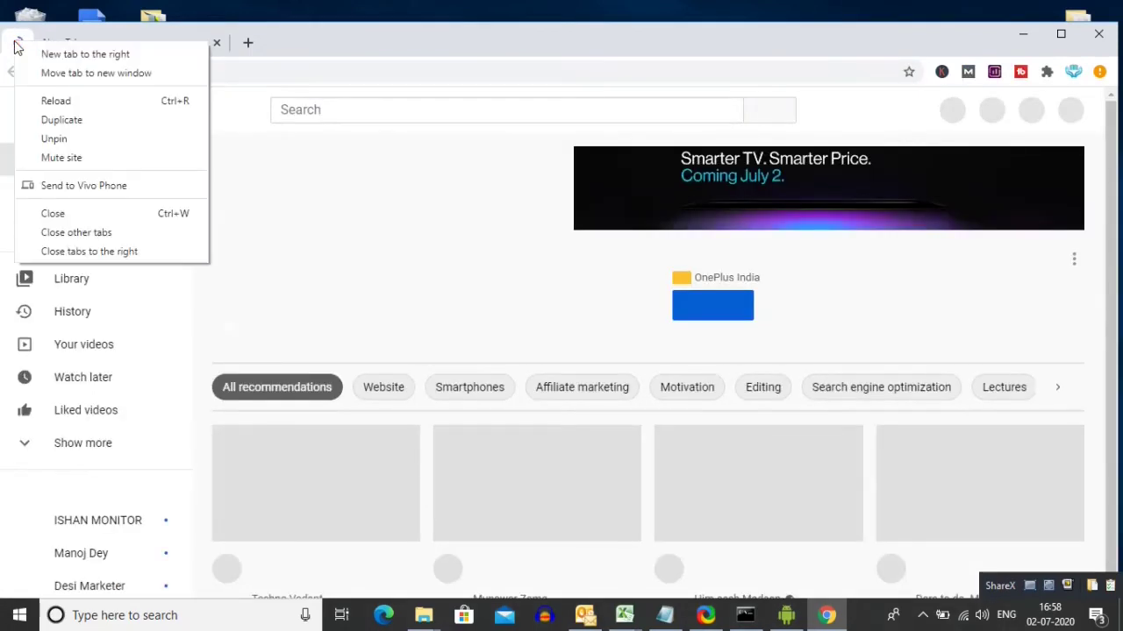
left_click(53, 138)
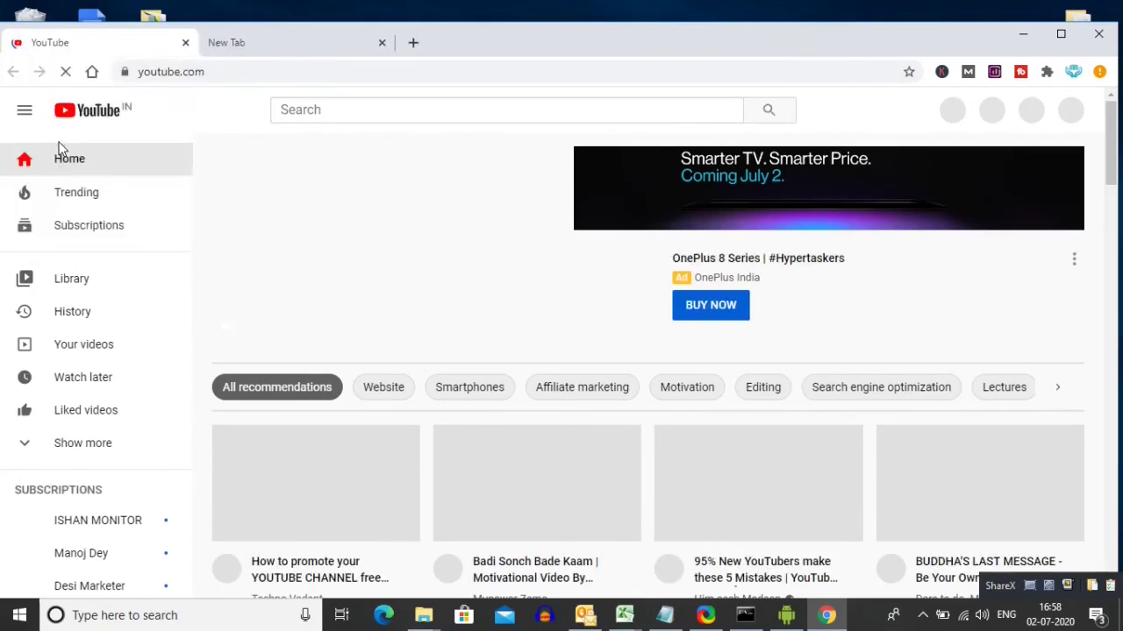
left_click(185, 43)
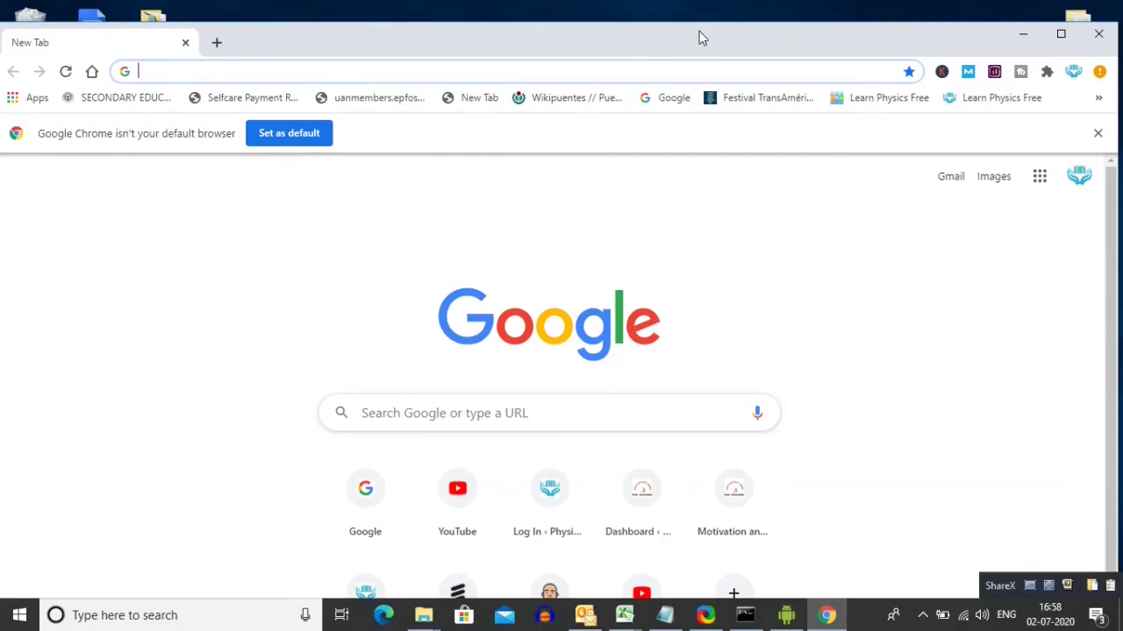
Step: Move the browser window up to the screen's upper edge and answer the default-browser prompt, closing the Default apps settings it opens
left_click_drag(699, 38, 702, 12)
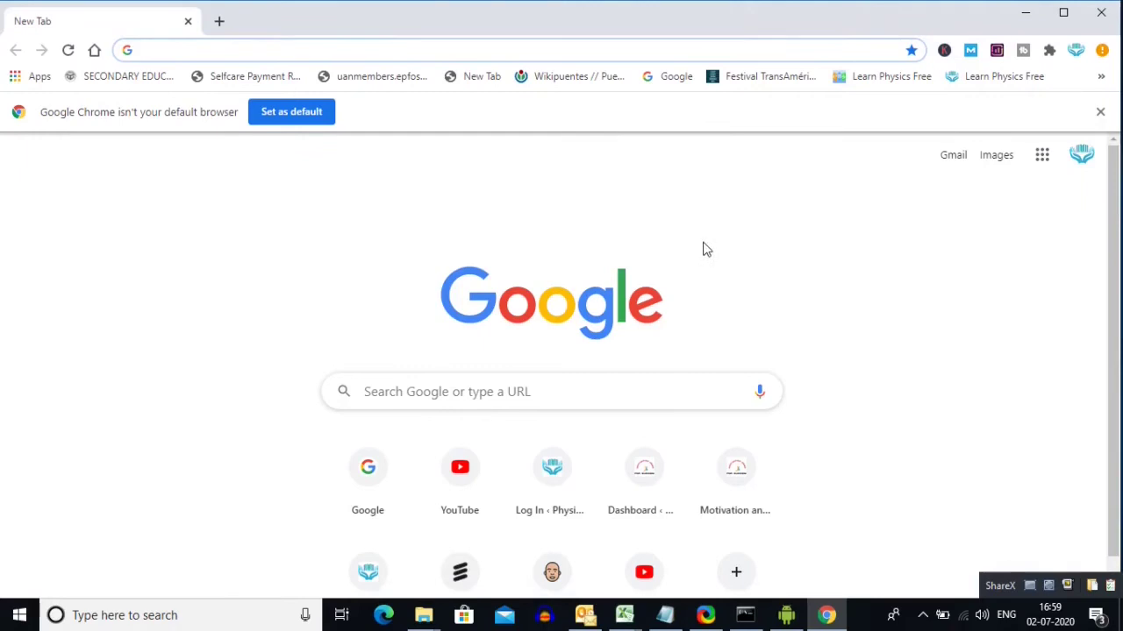
left_click(310, 112)
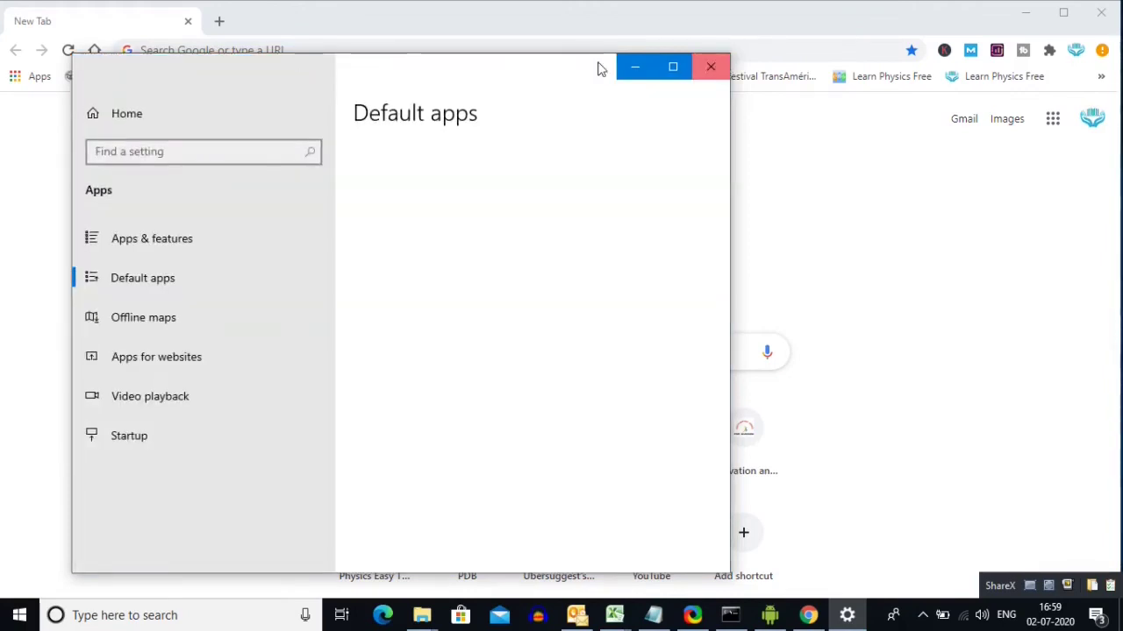
left_click(711, 70)
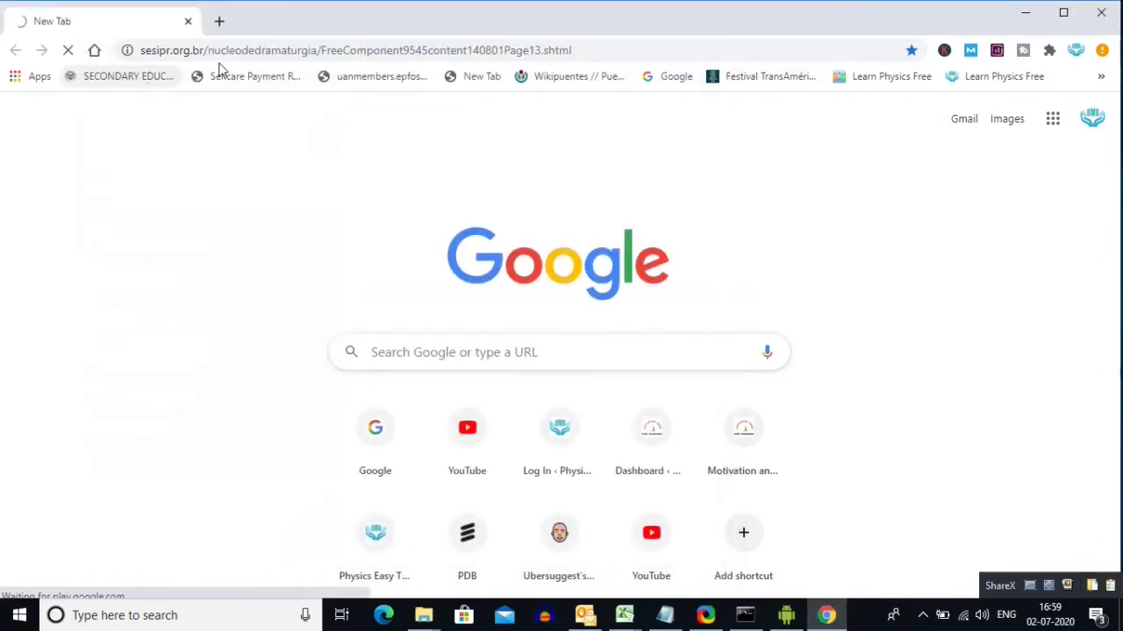
Step: Load the website physicseasytips.com in the current tab, replacing the address already there
left_click(254, 51)
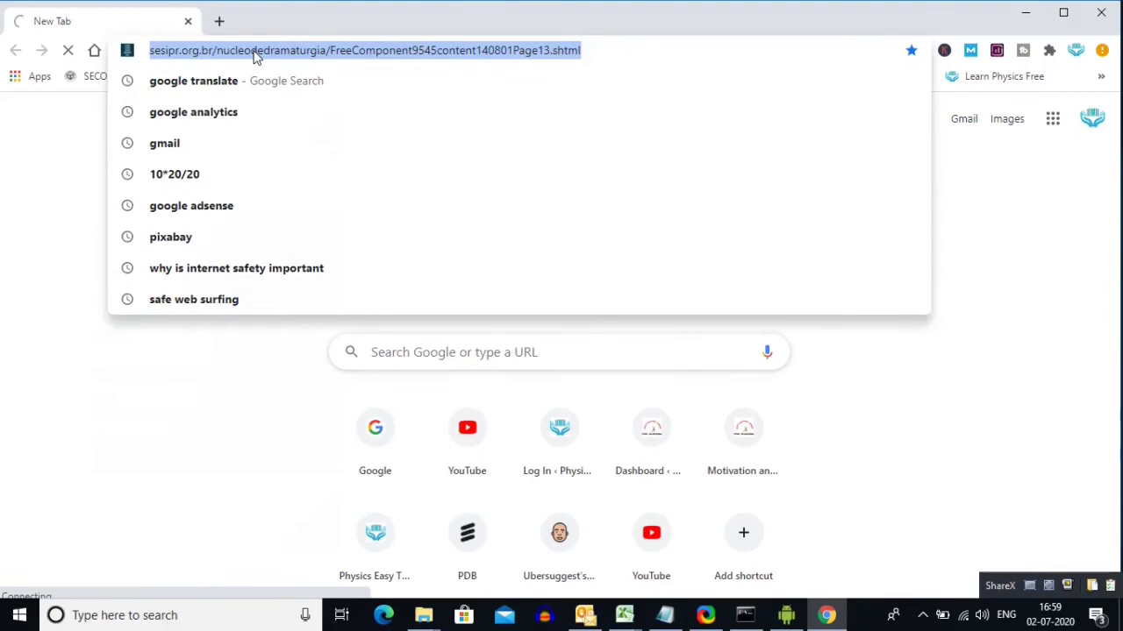
type("physicseasytips.com")
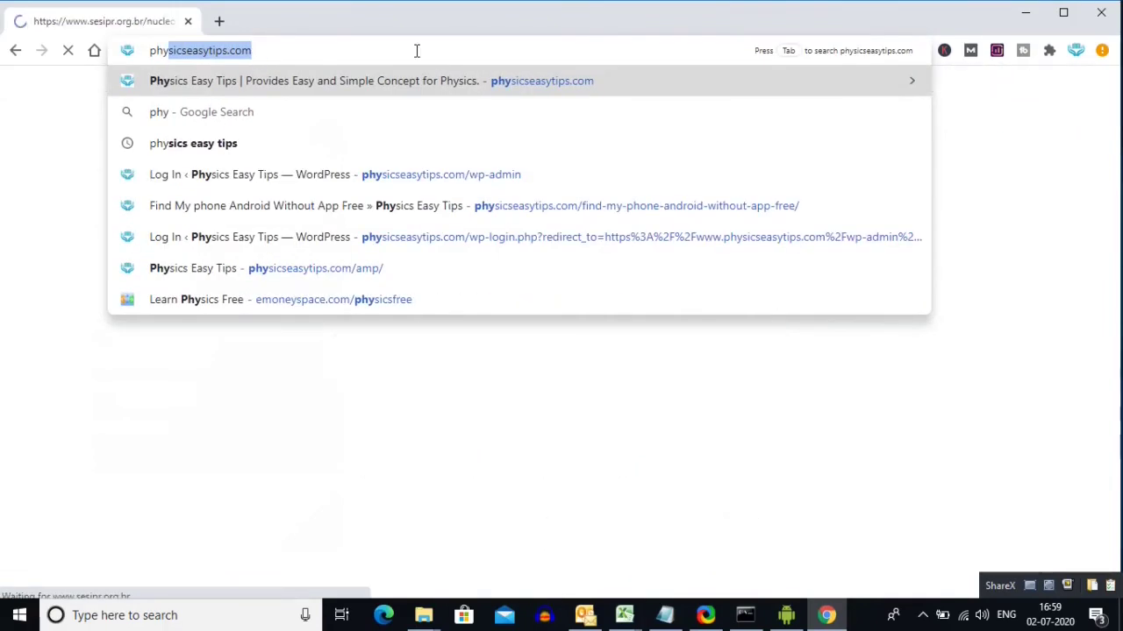
left_click(559, 86)
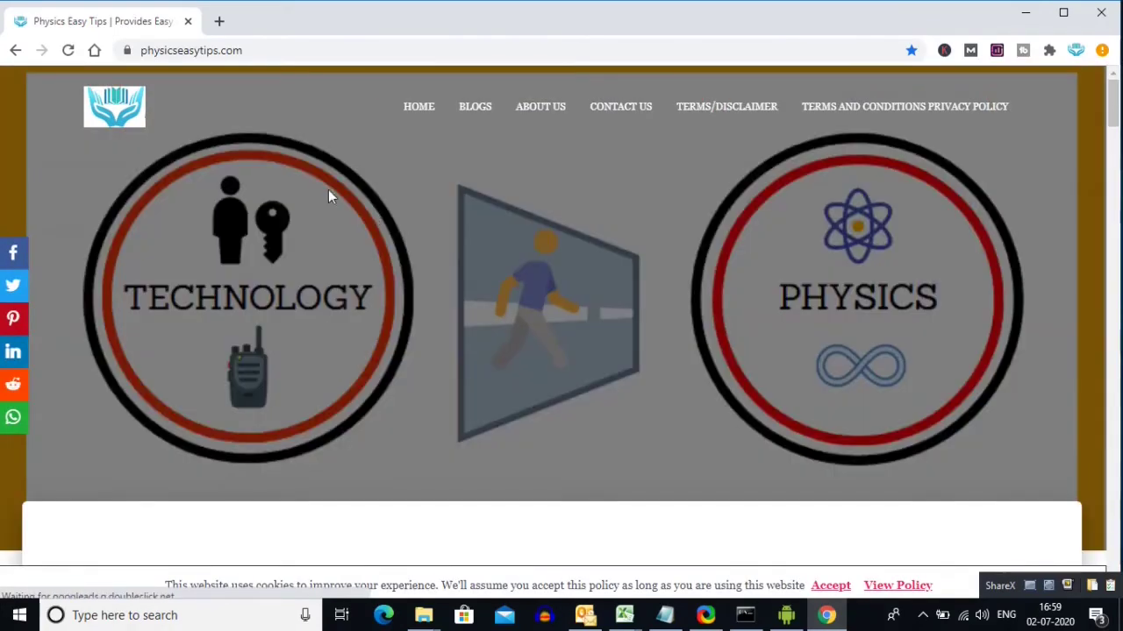
Step: Open the site settings for physicseasytips.com from its connection information and view the Location permission's choices without changing it
left_click(127, 51)
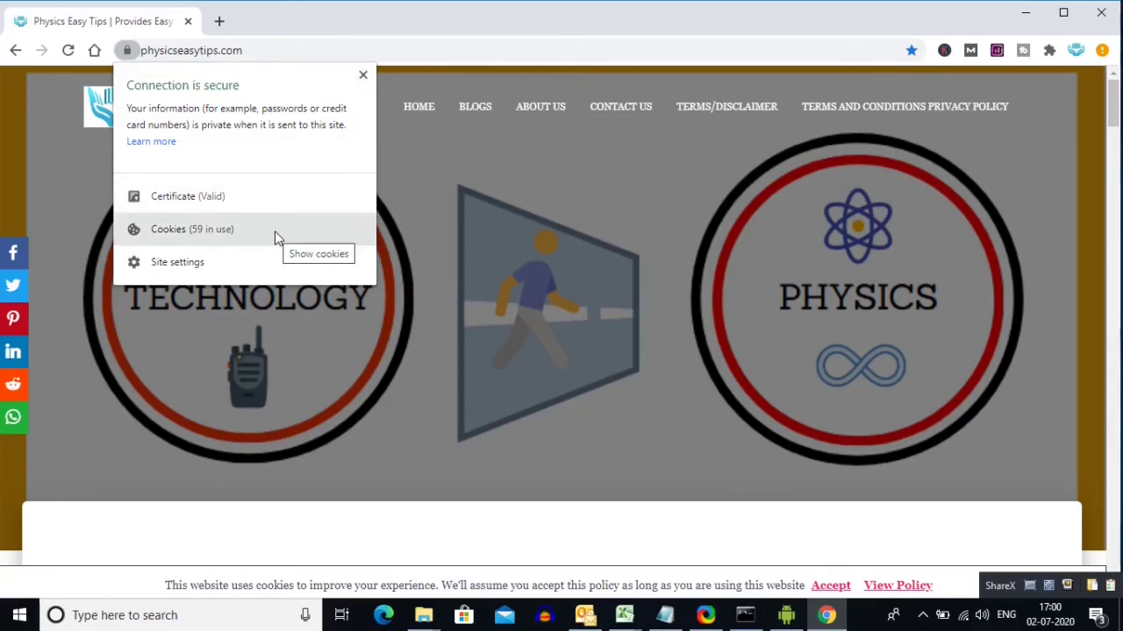
left_click(167, 265)
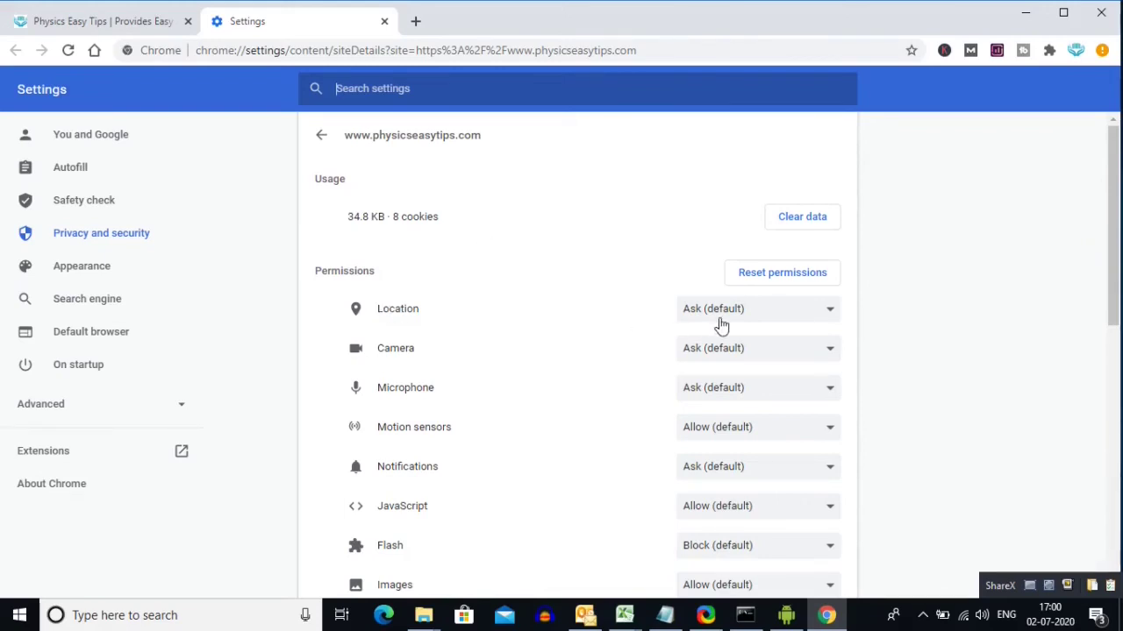
left_click(827, 320)
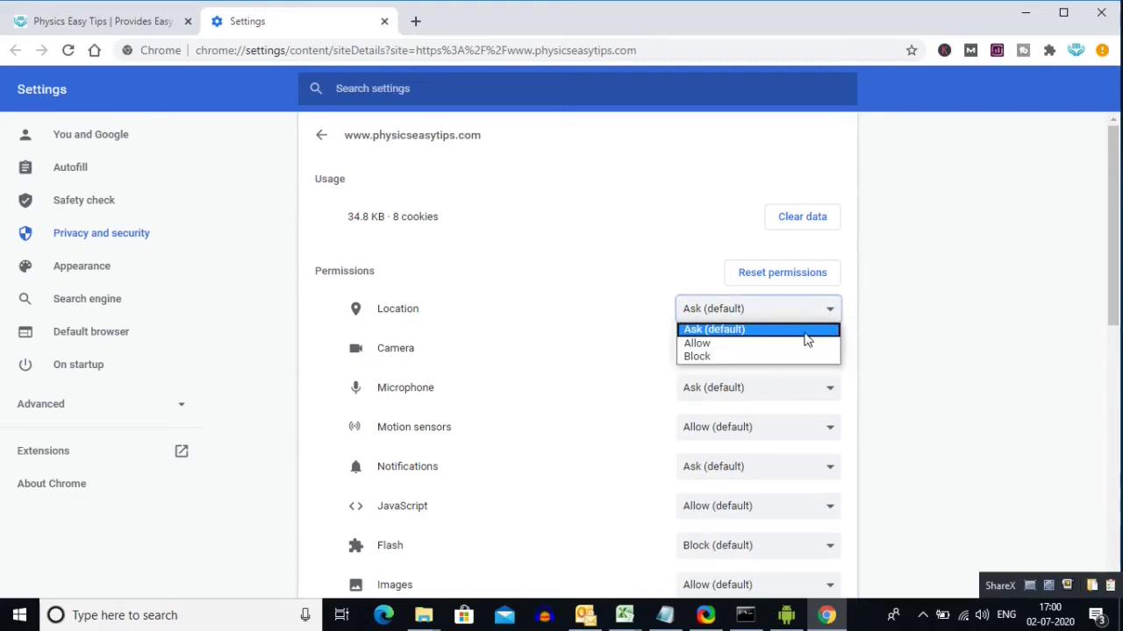
left_click(962, 328)
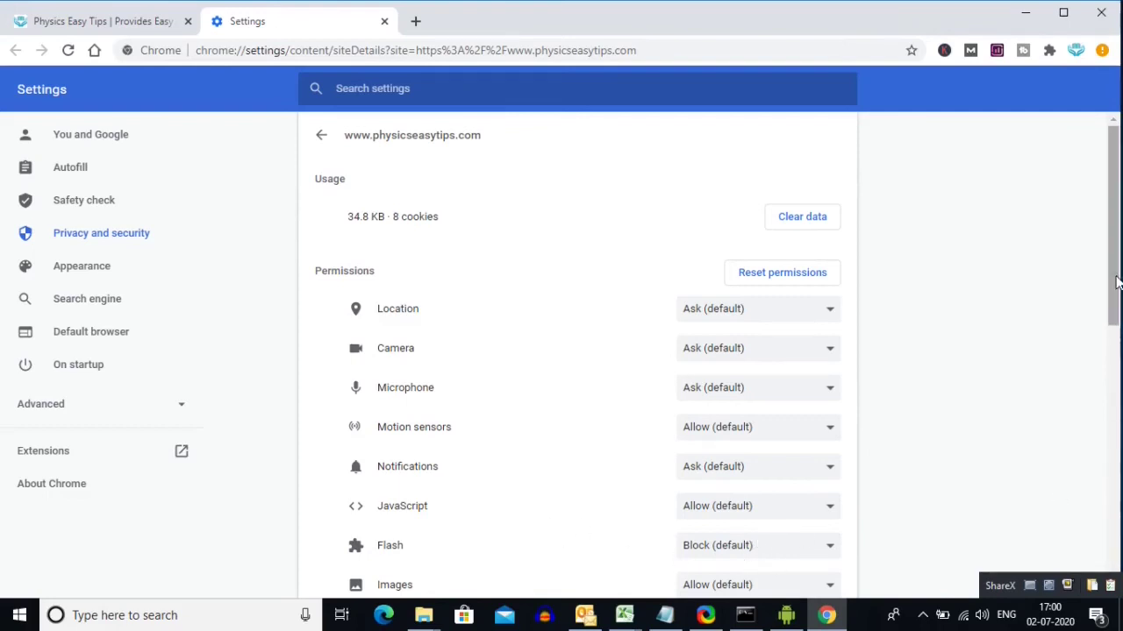
Step: Review the site's full permissions list down to Virtual reality and return to its beginning
left_click_drag(1116, 280, 1116, 383)
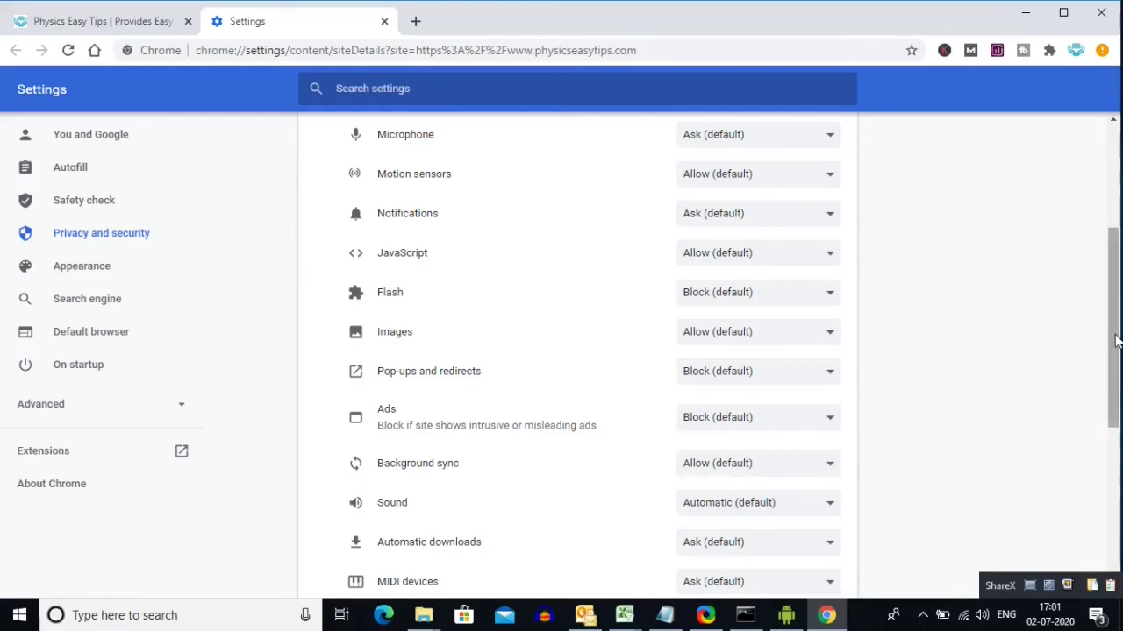
left_click_drag(1116, 340, 1122, 508)
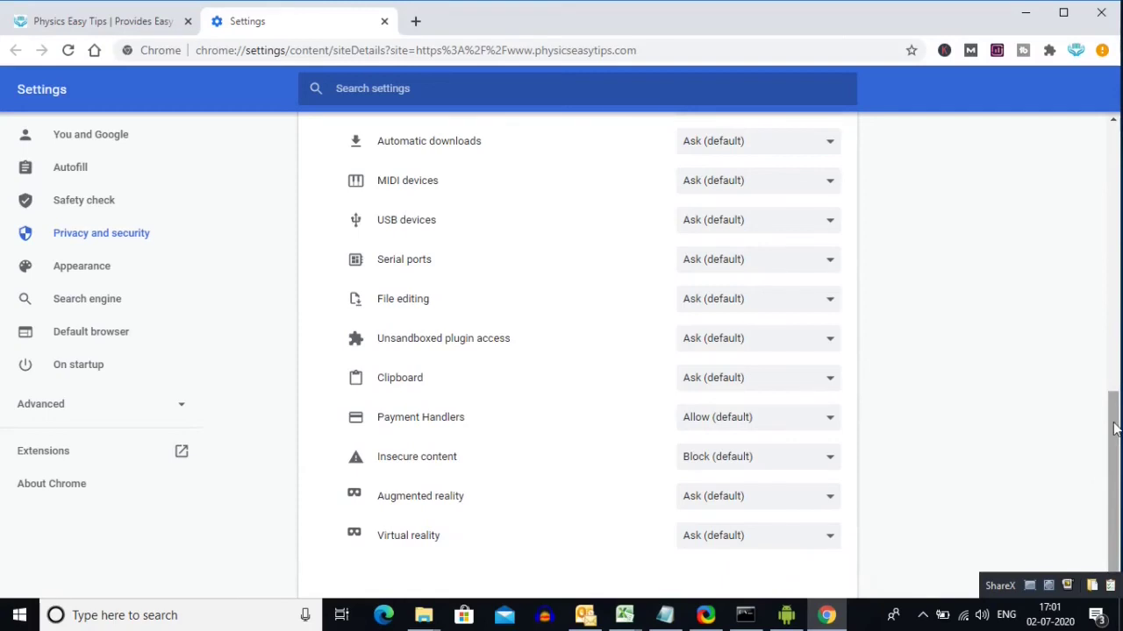
left_click_drag(1115, 427, 1116, 121)
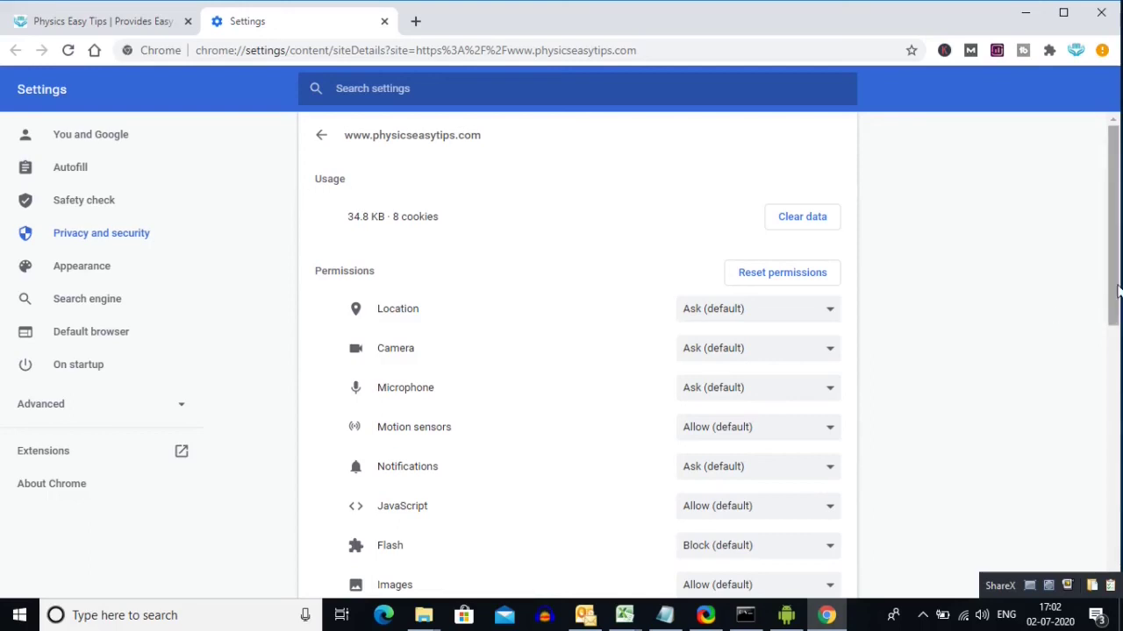
mouse_move(1117, 291)
left_mouse_down()
mouse_move(1119, 539)
mouse_move(1105, 278)
left_mouse_up()
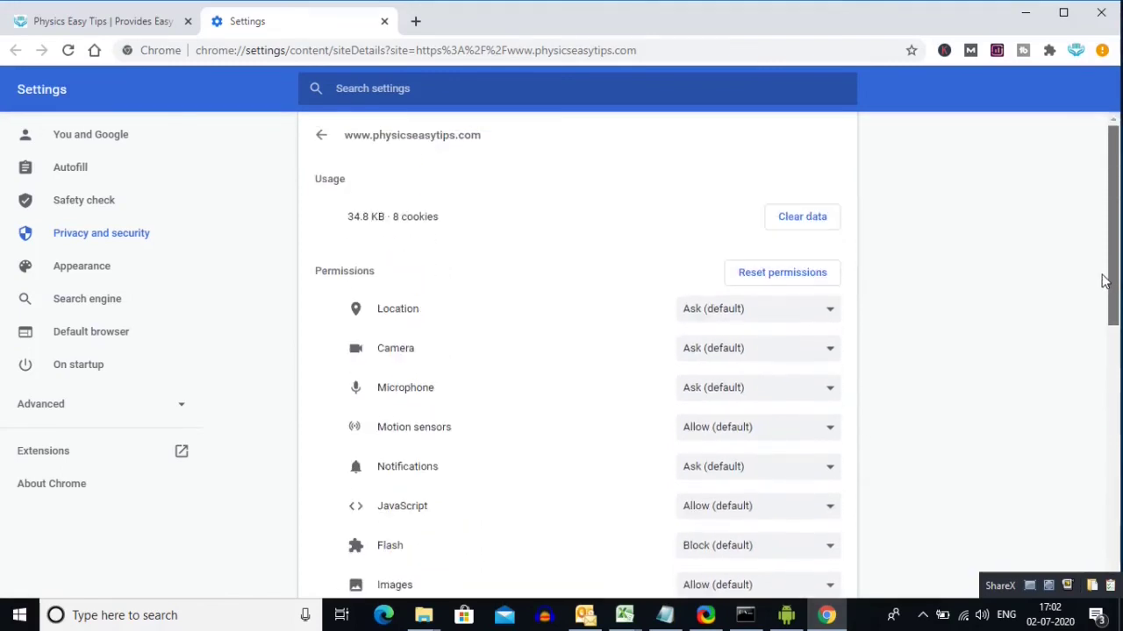